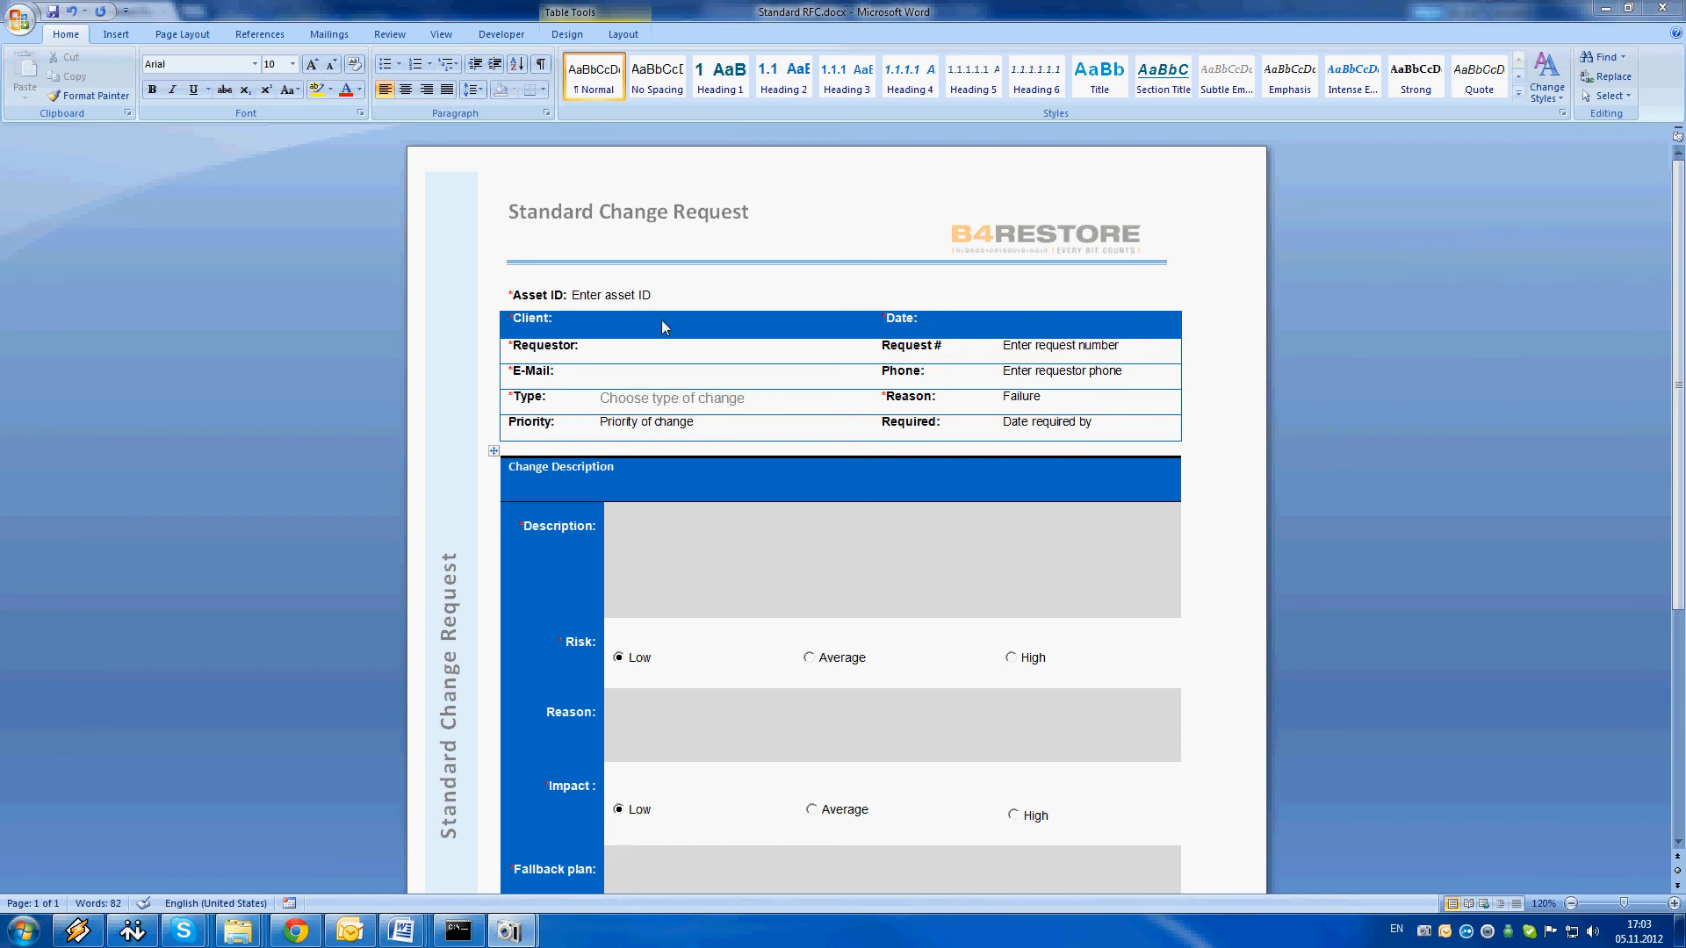
pyautogui.click(582, 299)
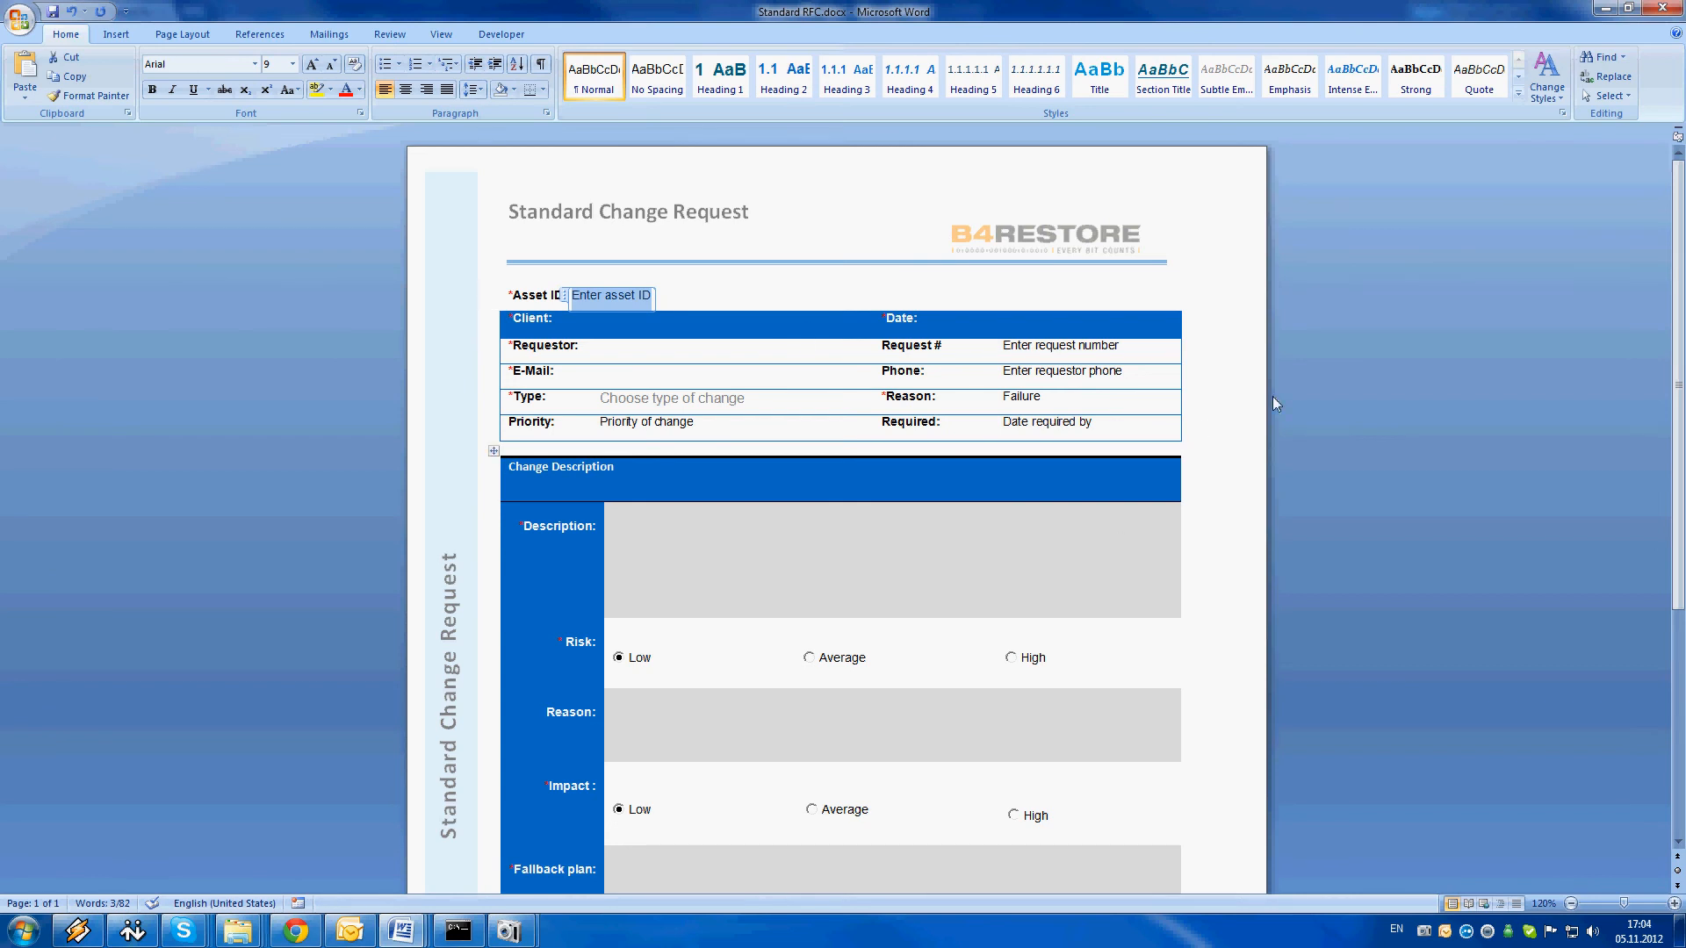
pyautogui.click(1207, 396)
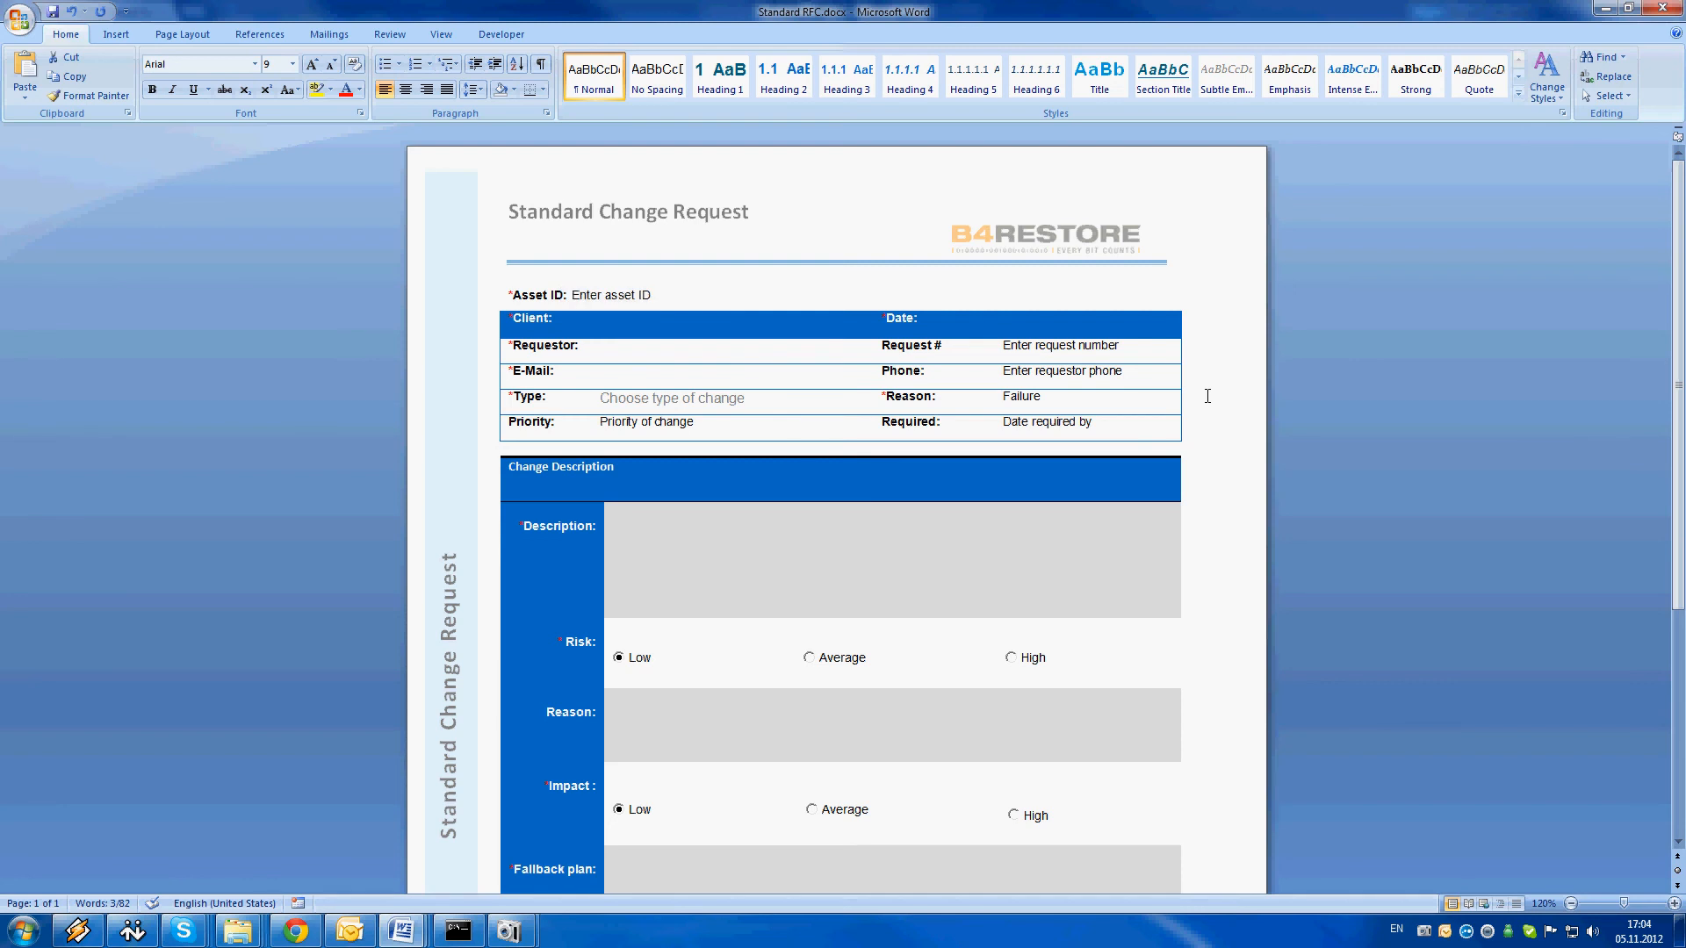
# Fill in the client as TDCH on the same line as the Client label
pyautogui.click(576, 316)
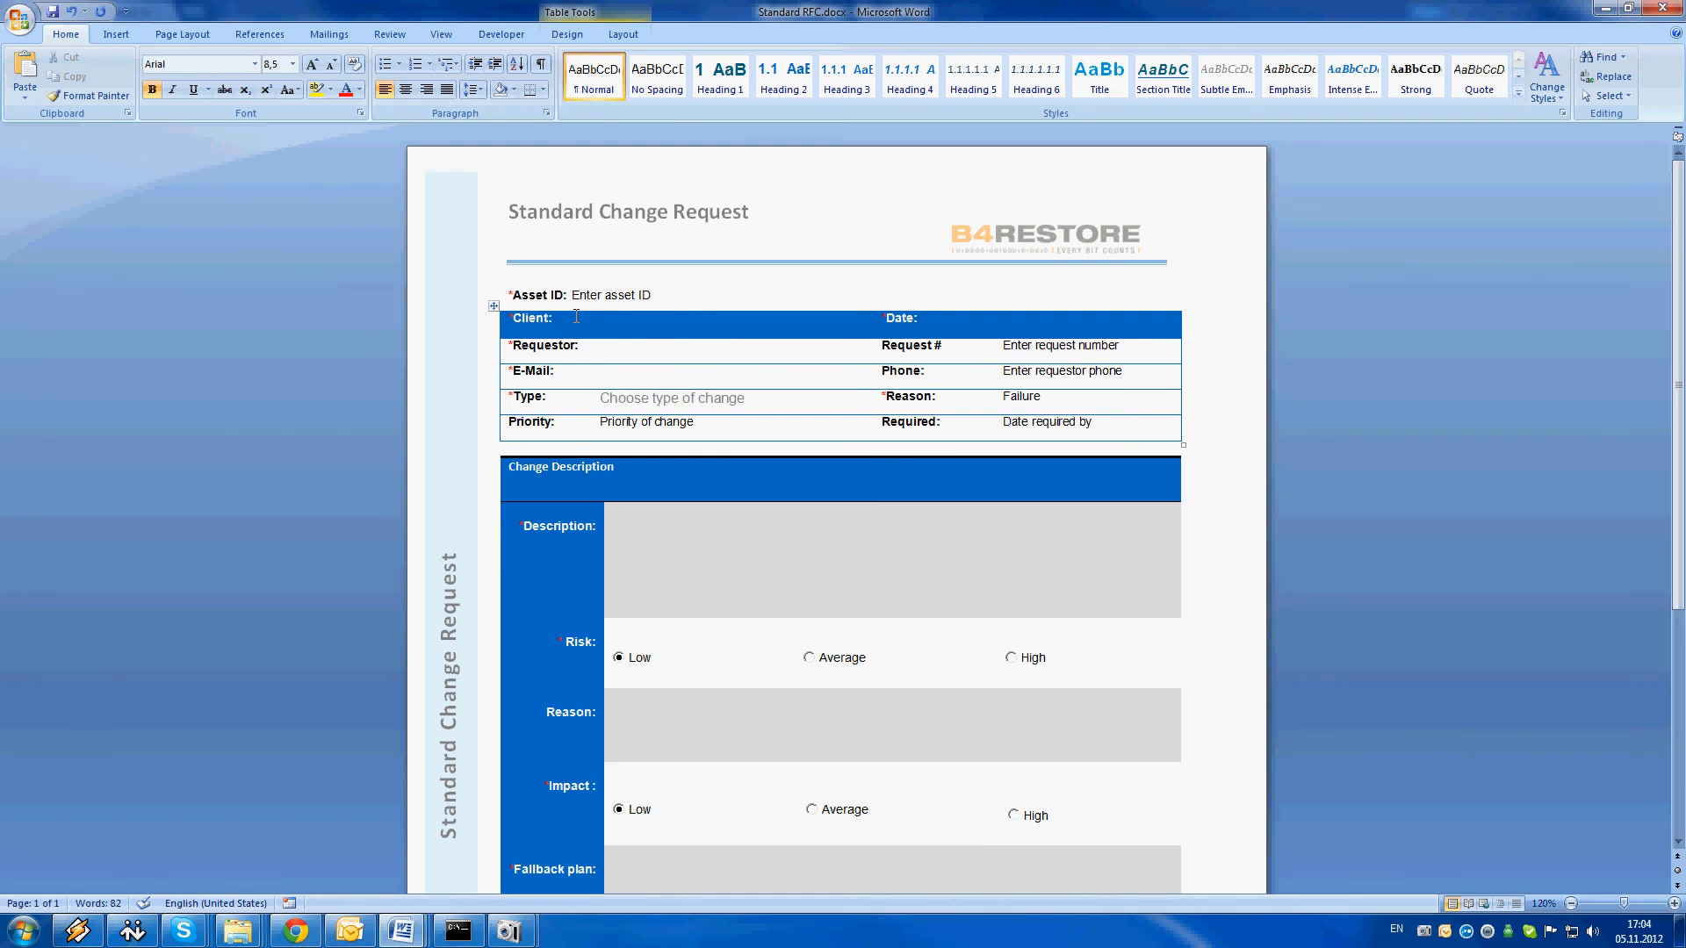
pyautogui.write('TDCH')
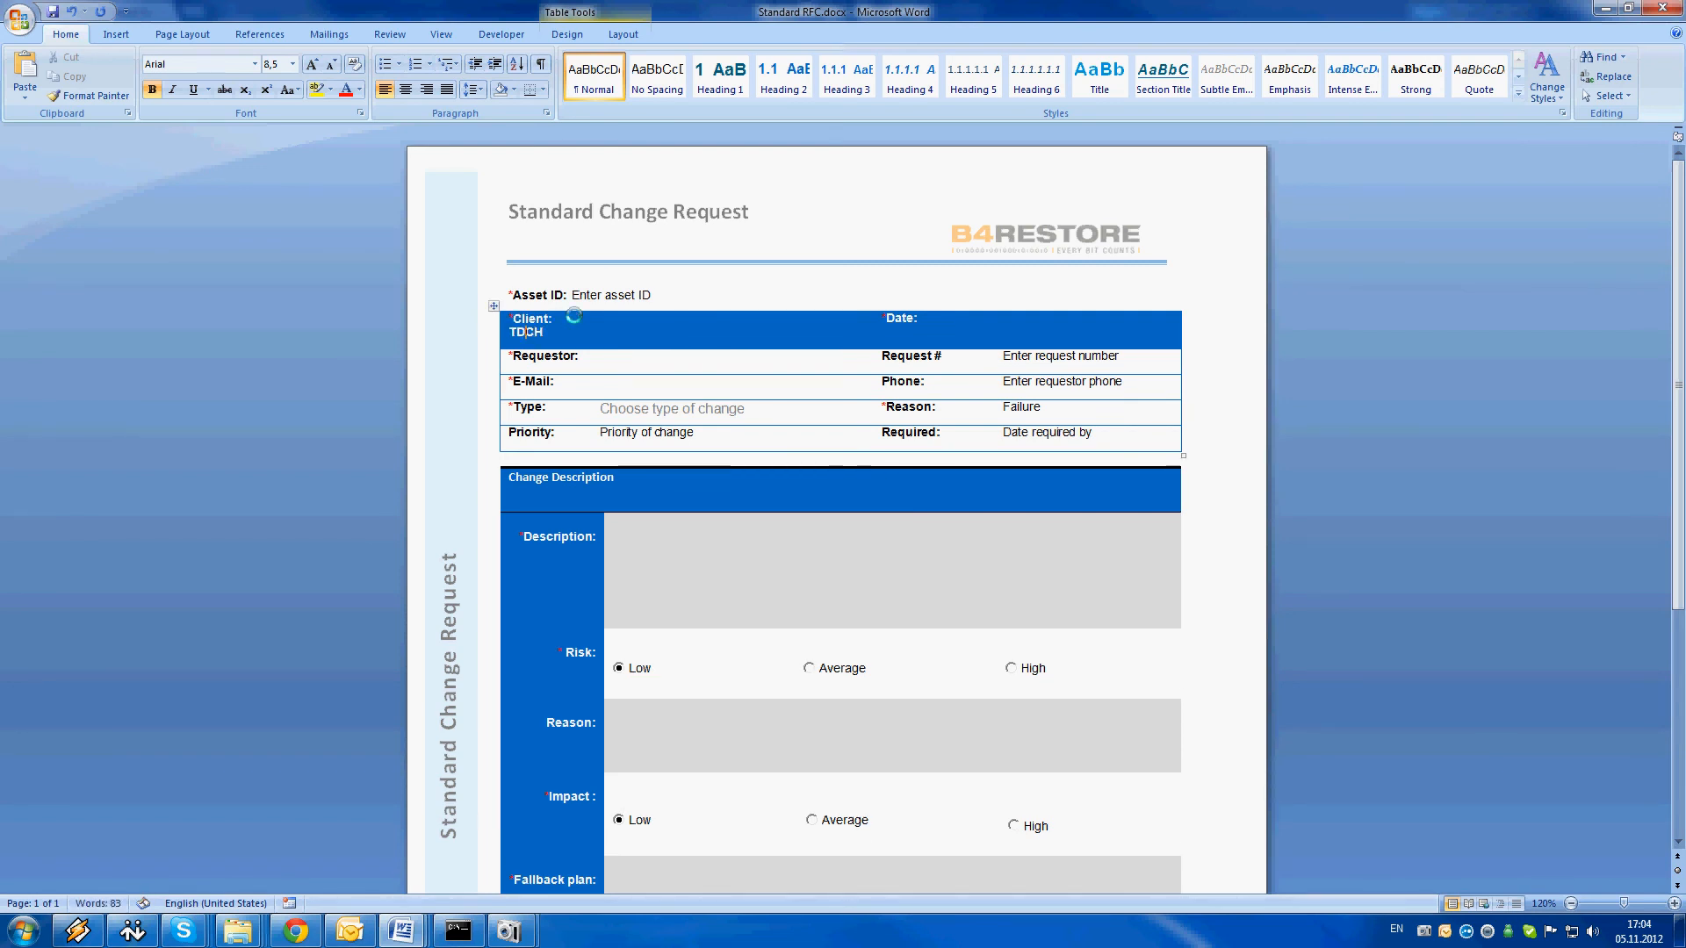
pyautogui.press('BackSpace')
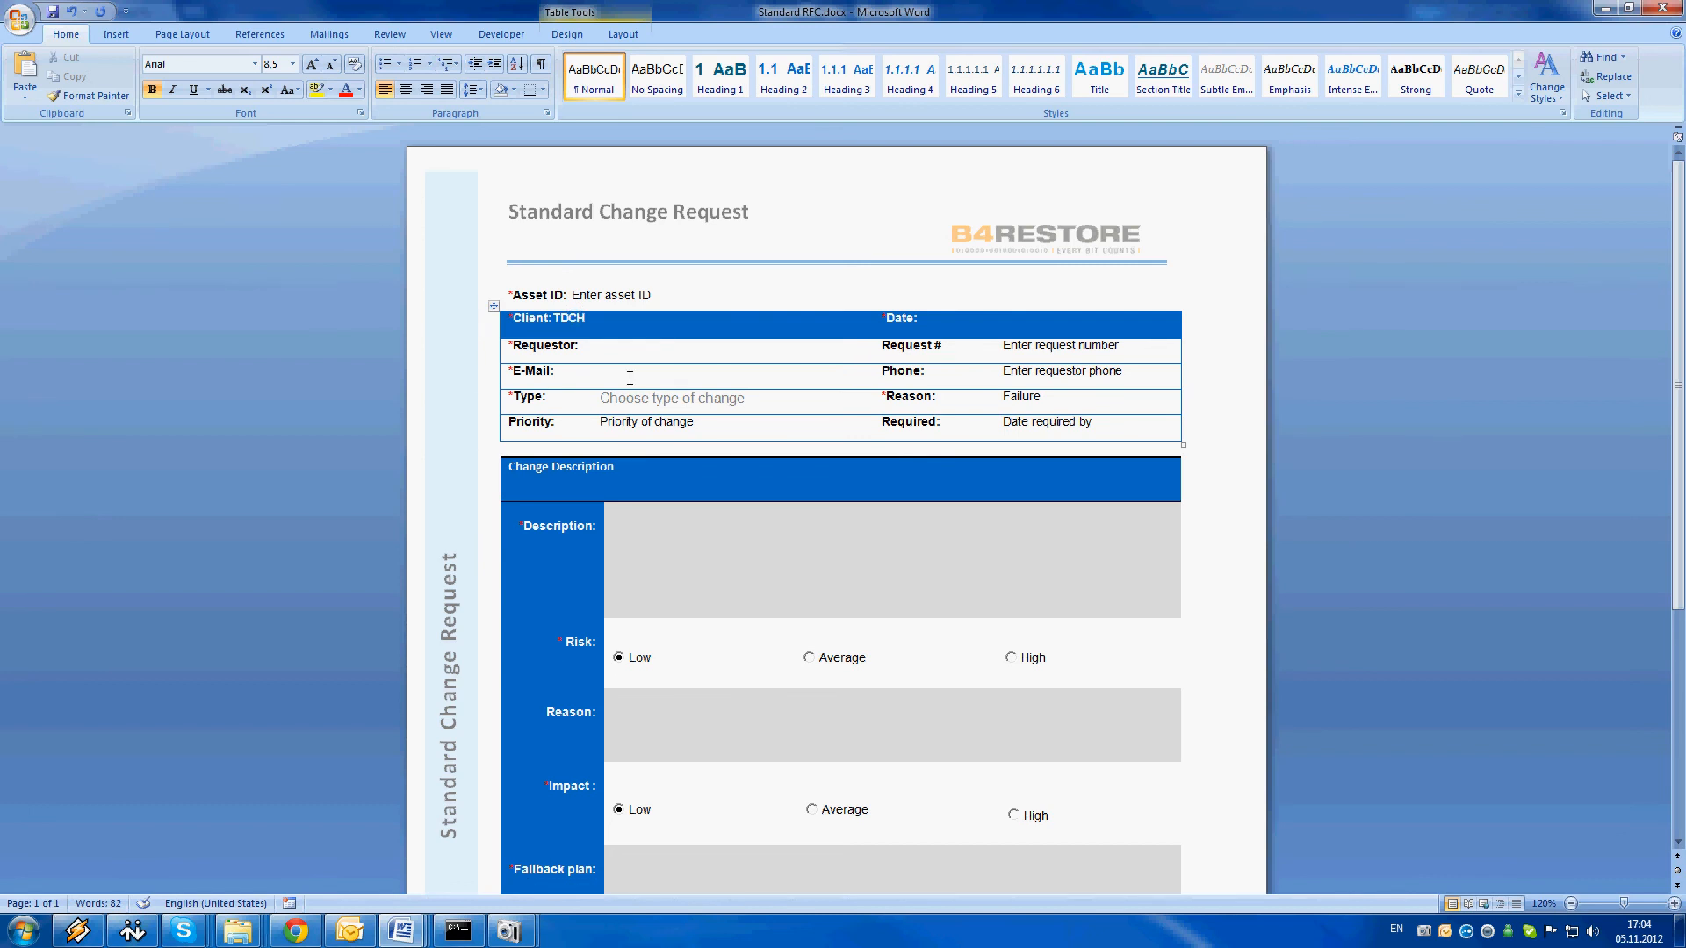
# Enter the requestor's full name in the Requestor field
pyautogui.click(602, 345)
# Enter the requestor's e-mail address in the E-Mail field
pyautogui.click(629, 375)
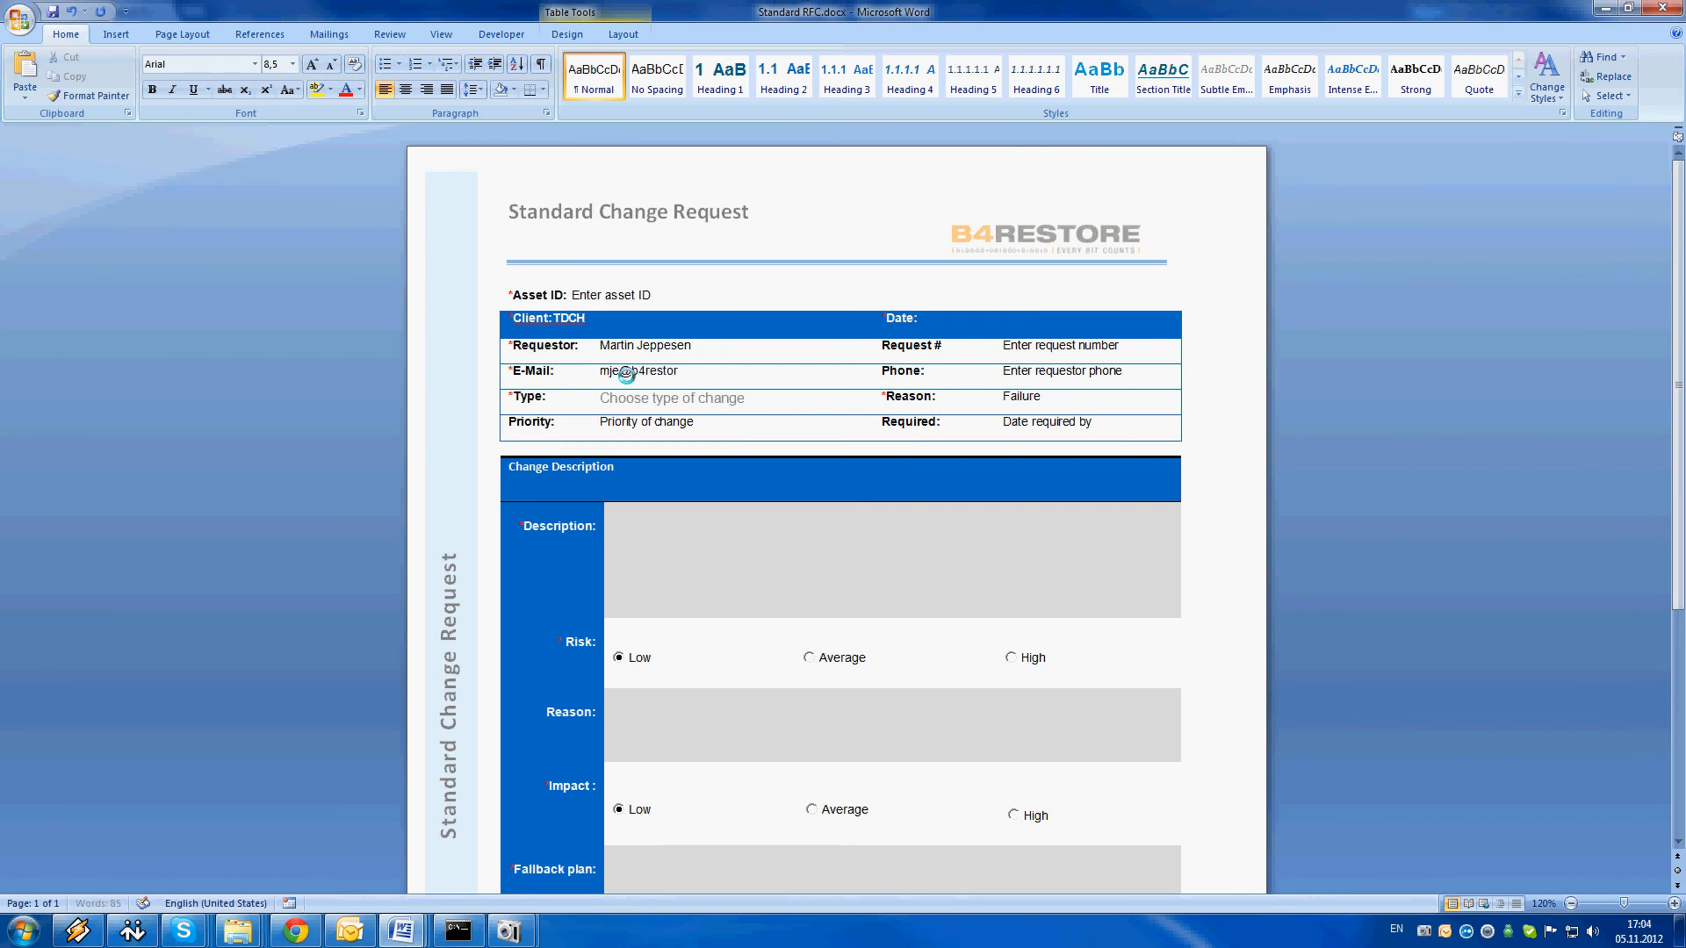
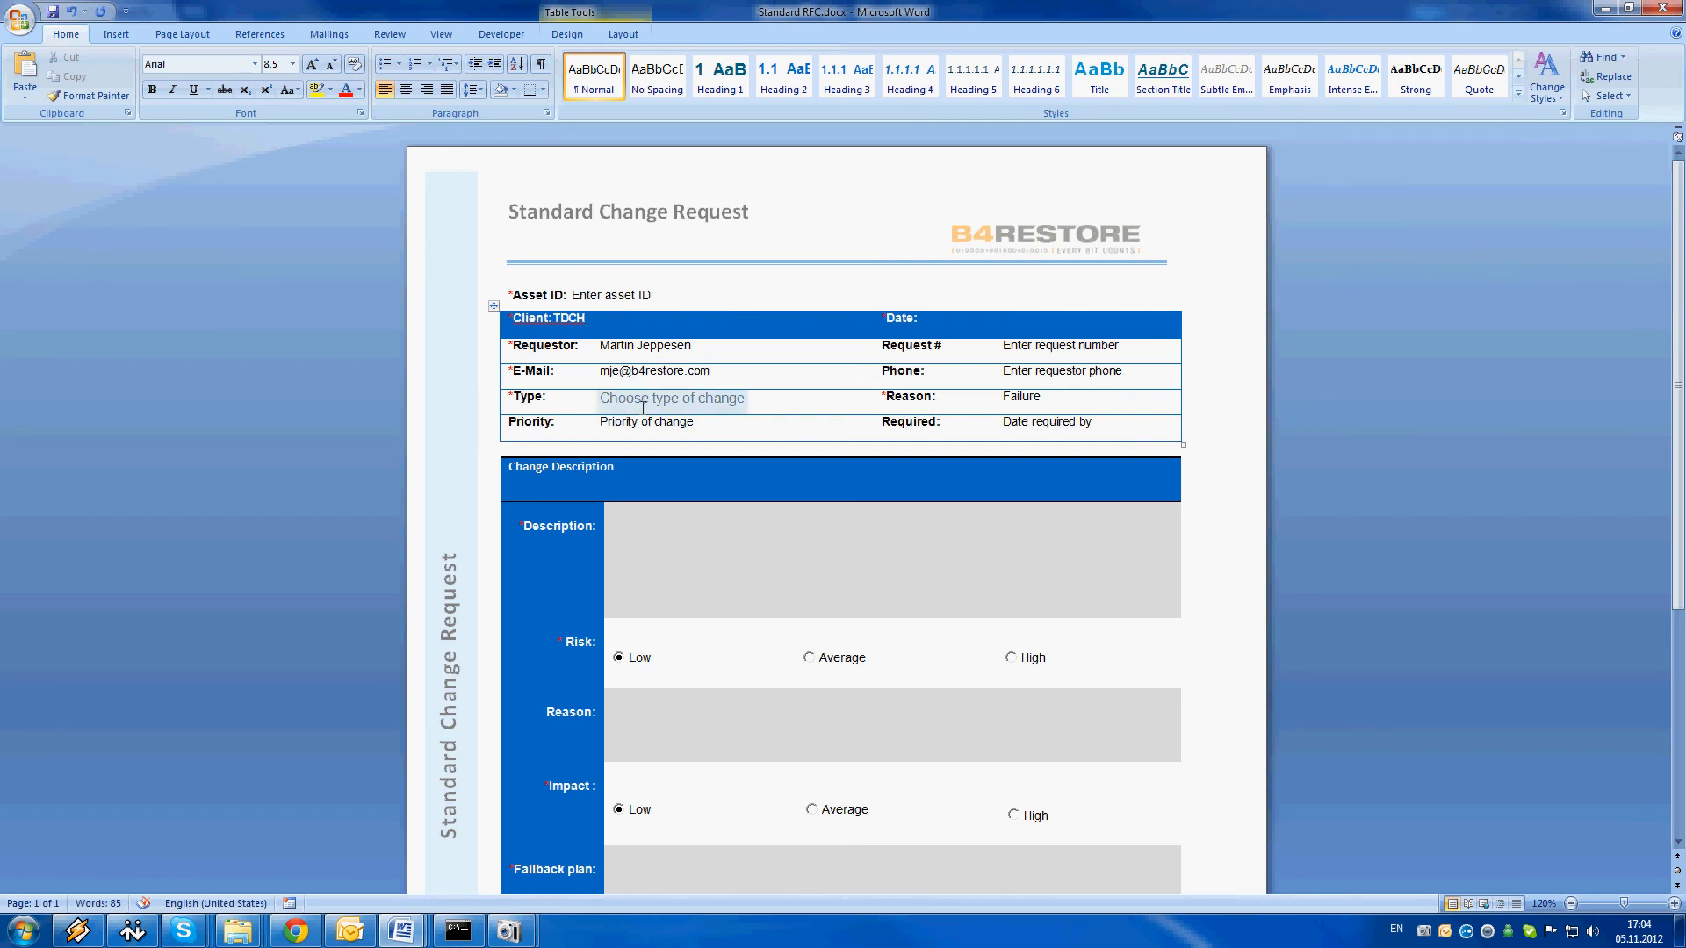
# Set the type of change to Hardware change and the priority to Routine
pyautogui.click(667, 399)
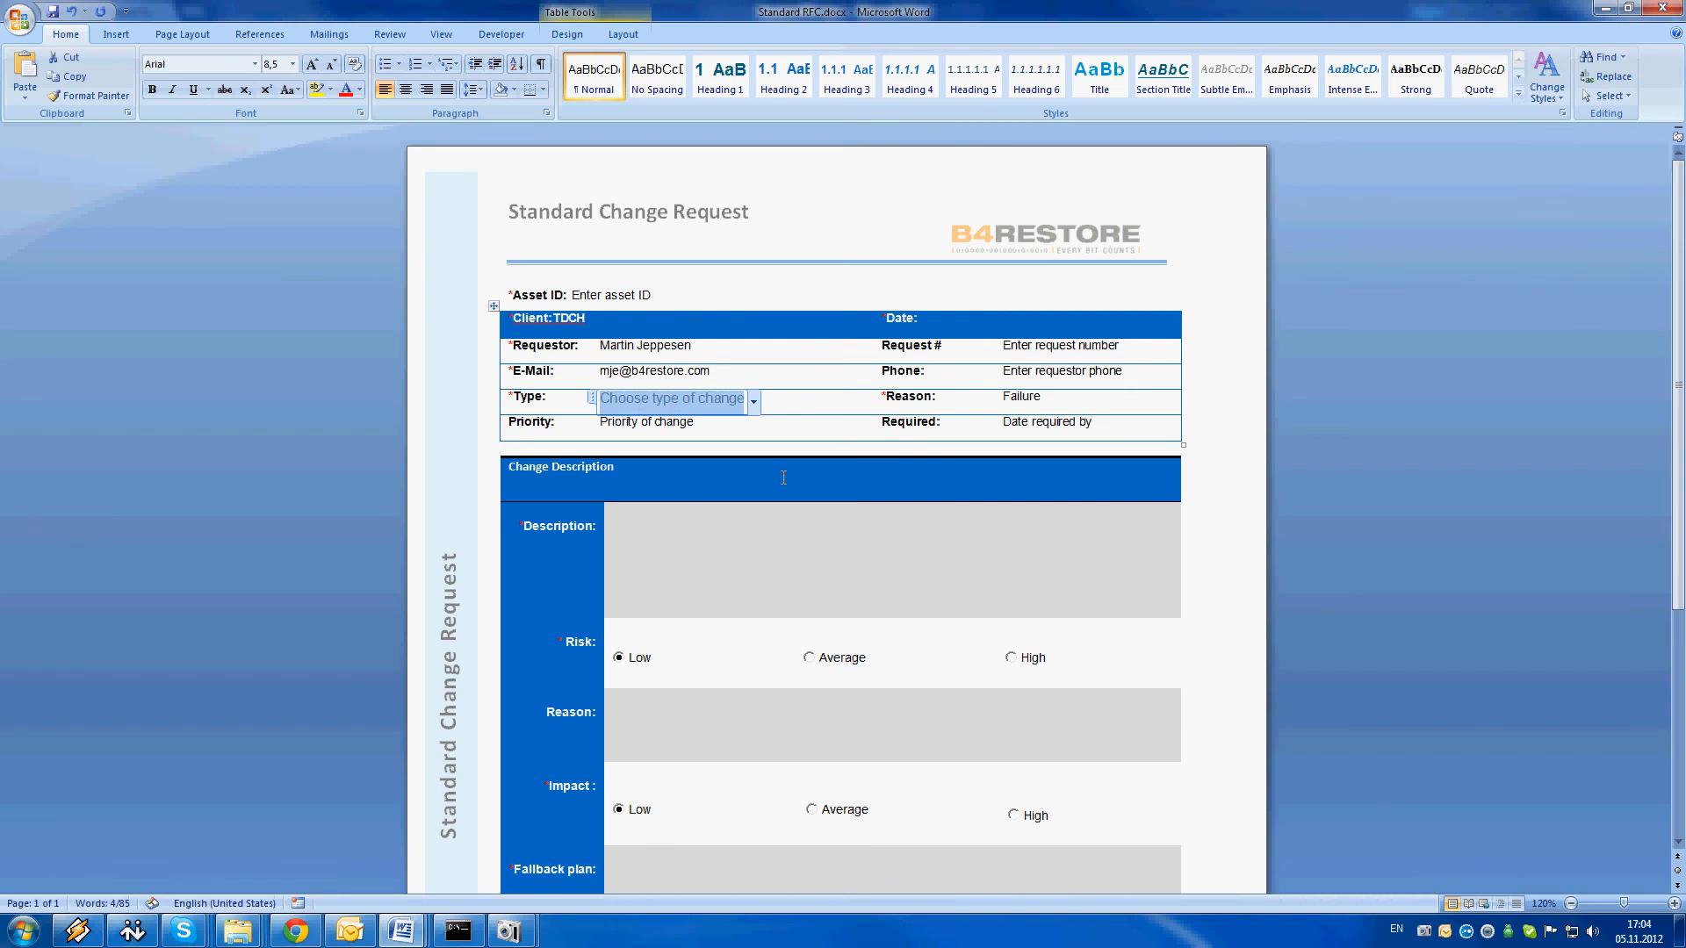
pyautogui.click(753, 402)
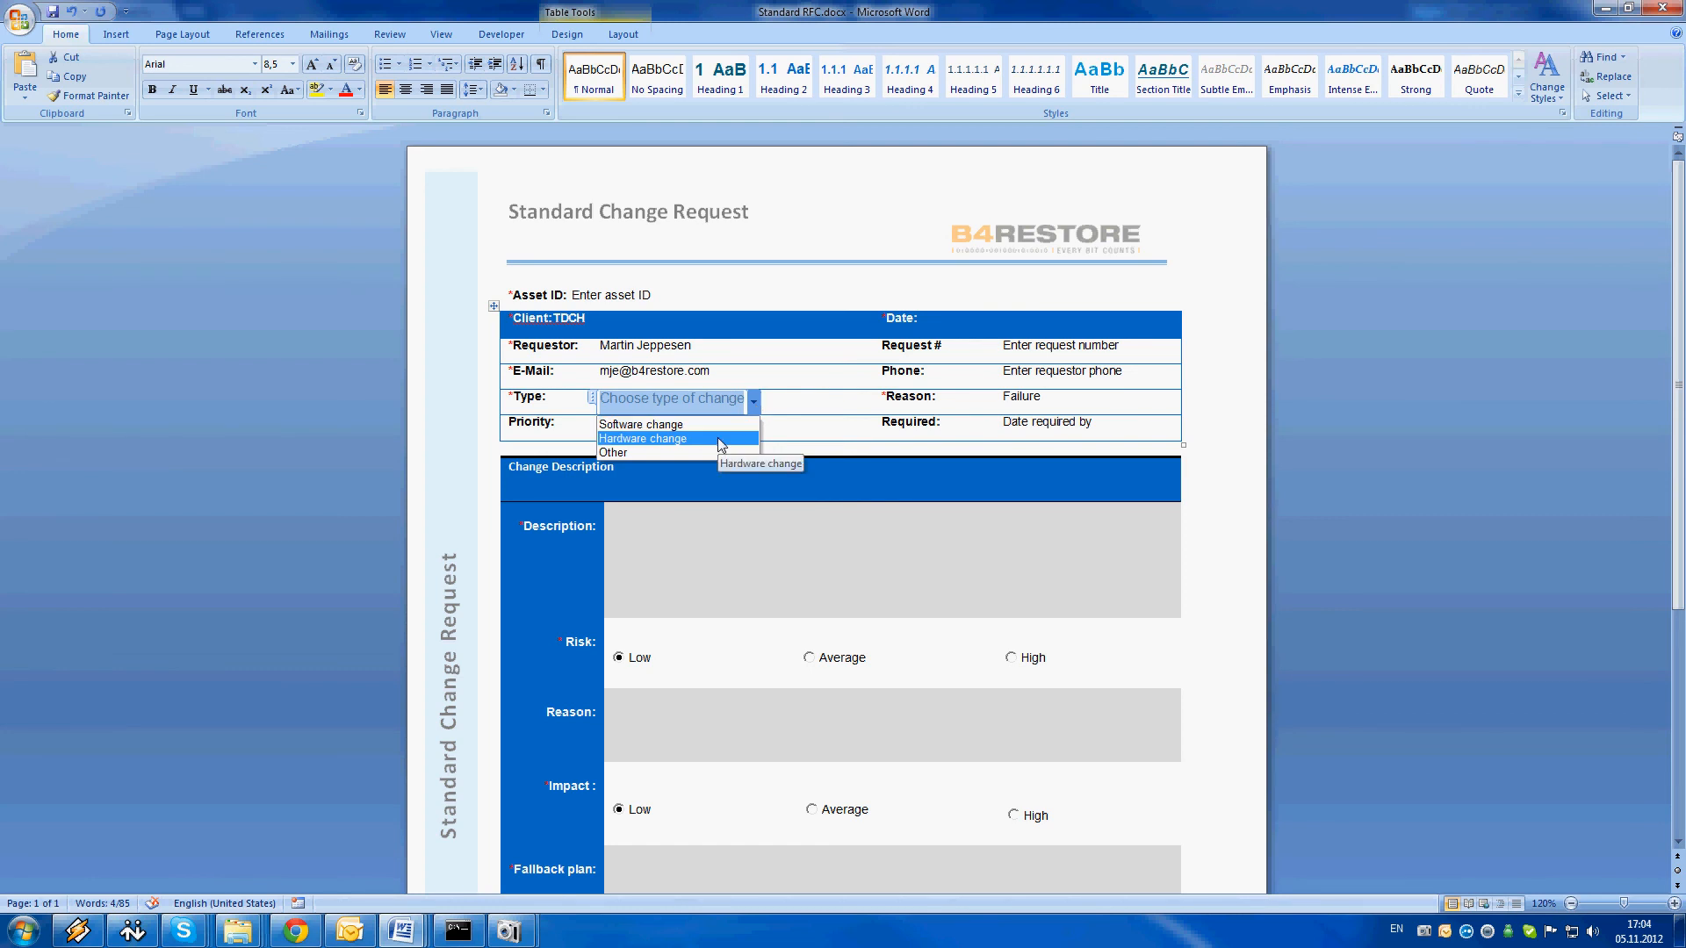
pyautogui.click(642, 440)
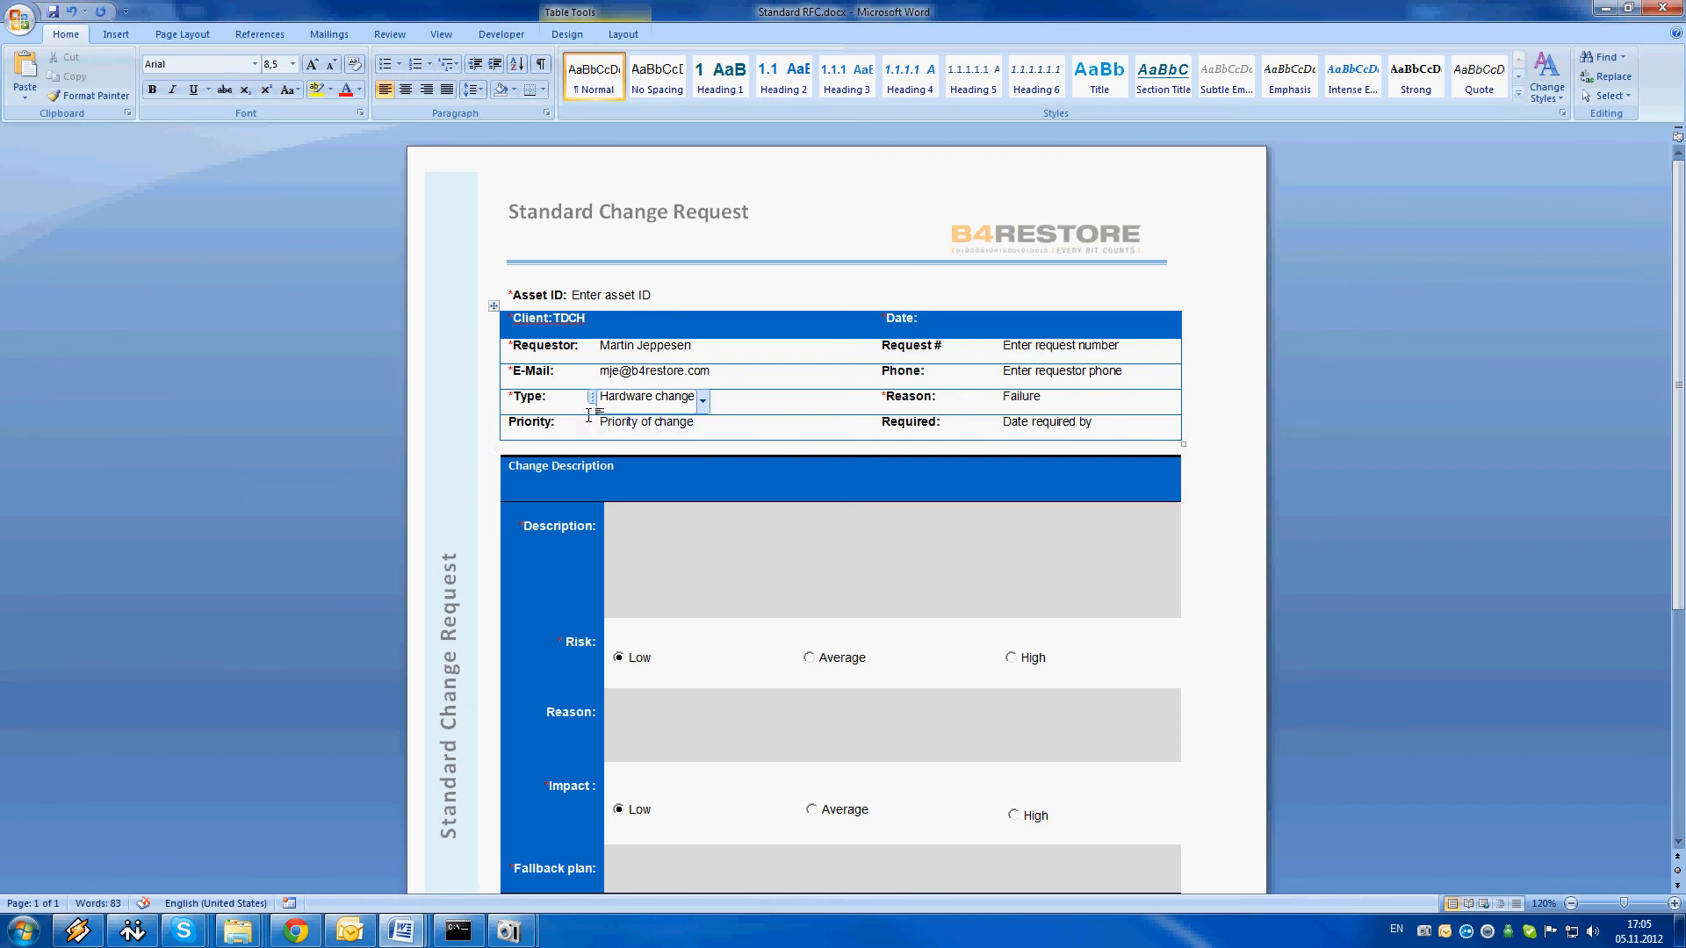
pyautogui.click(689, 425)
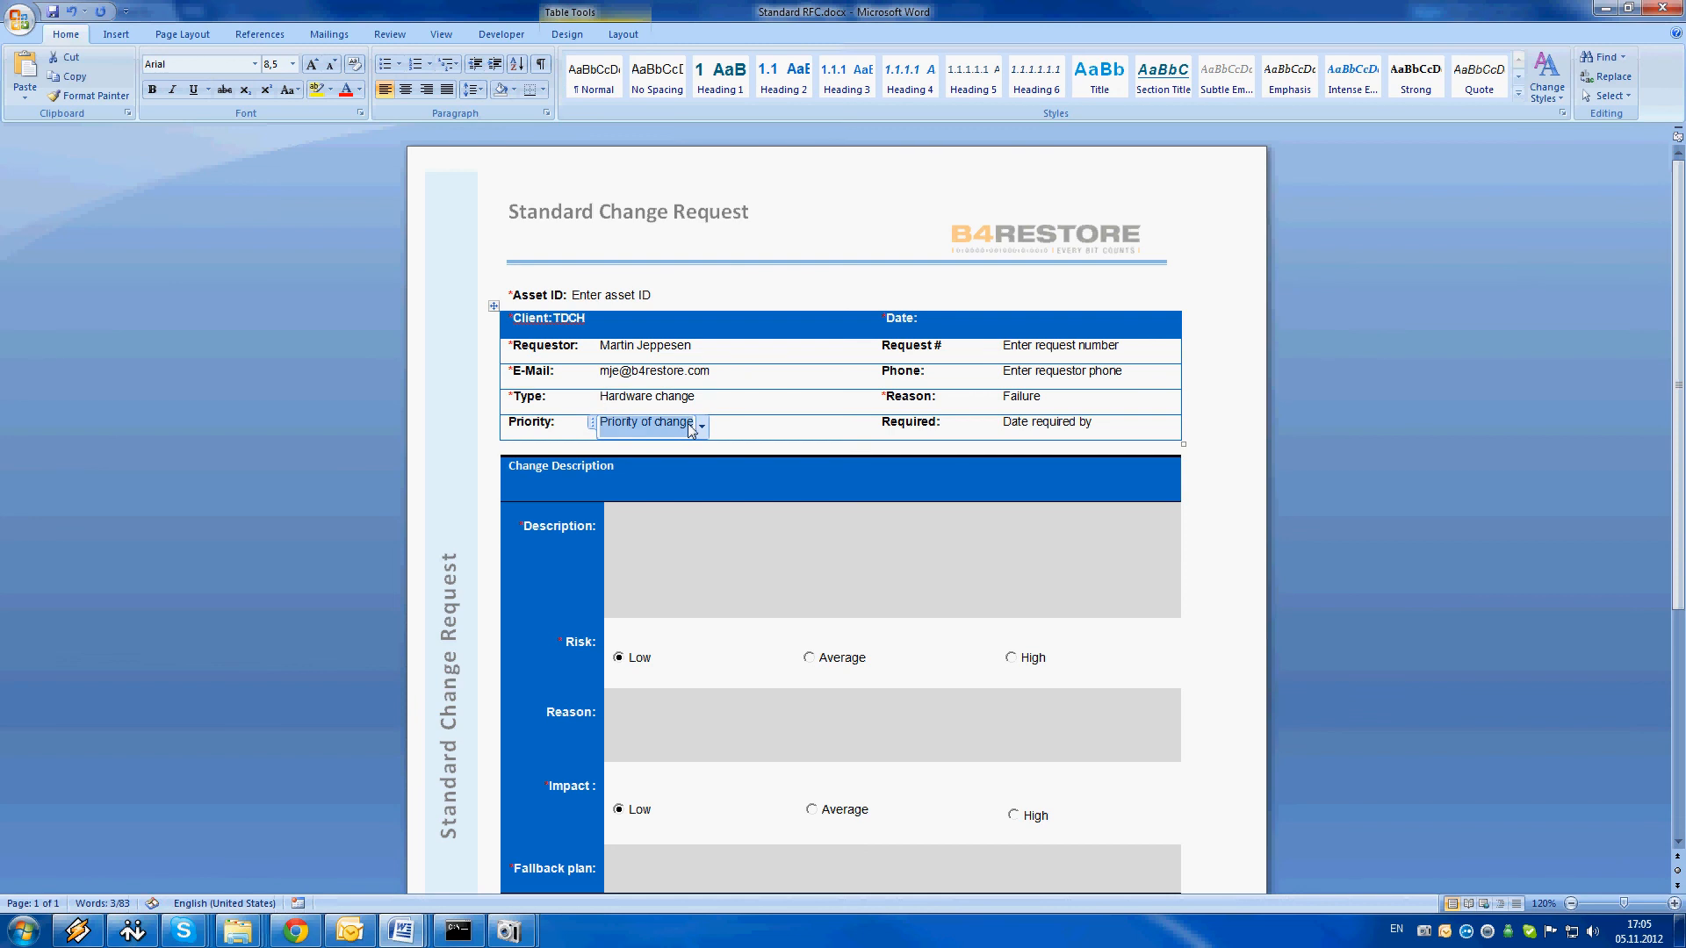
pyautogui.click(702, 428)
pyautogui.click(614, 447)
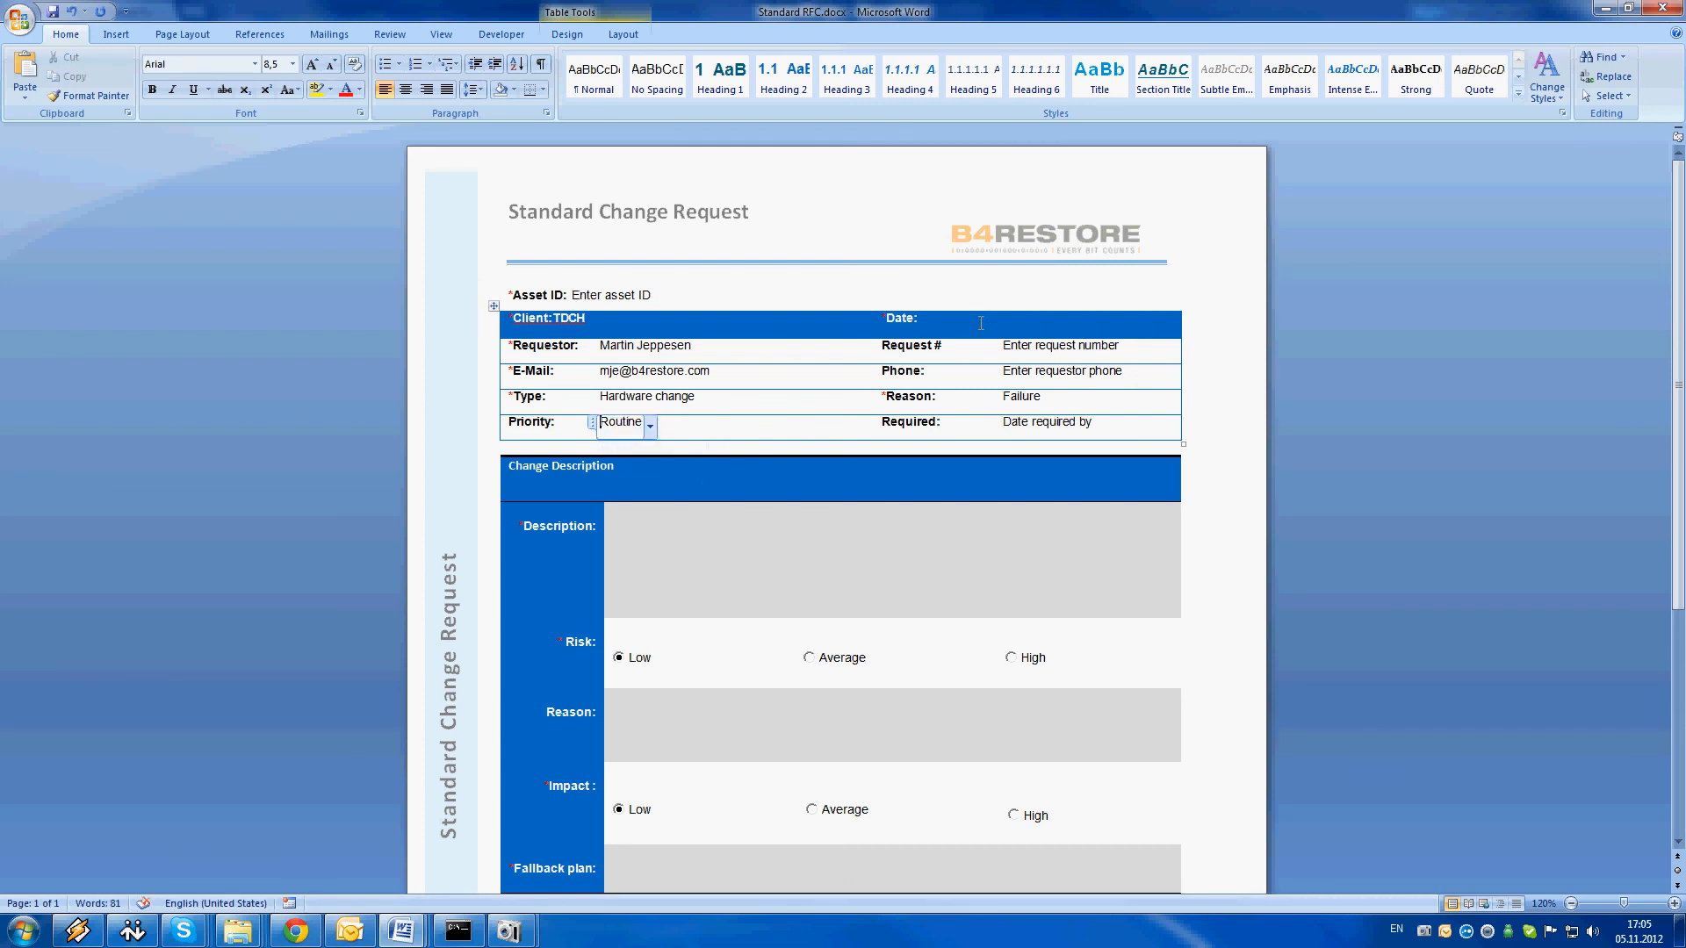
# Enter 5/11/12 as the request date in the header row
pyautogui.click(1007, 325)
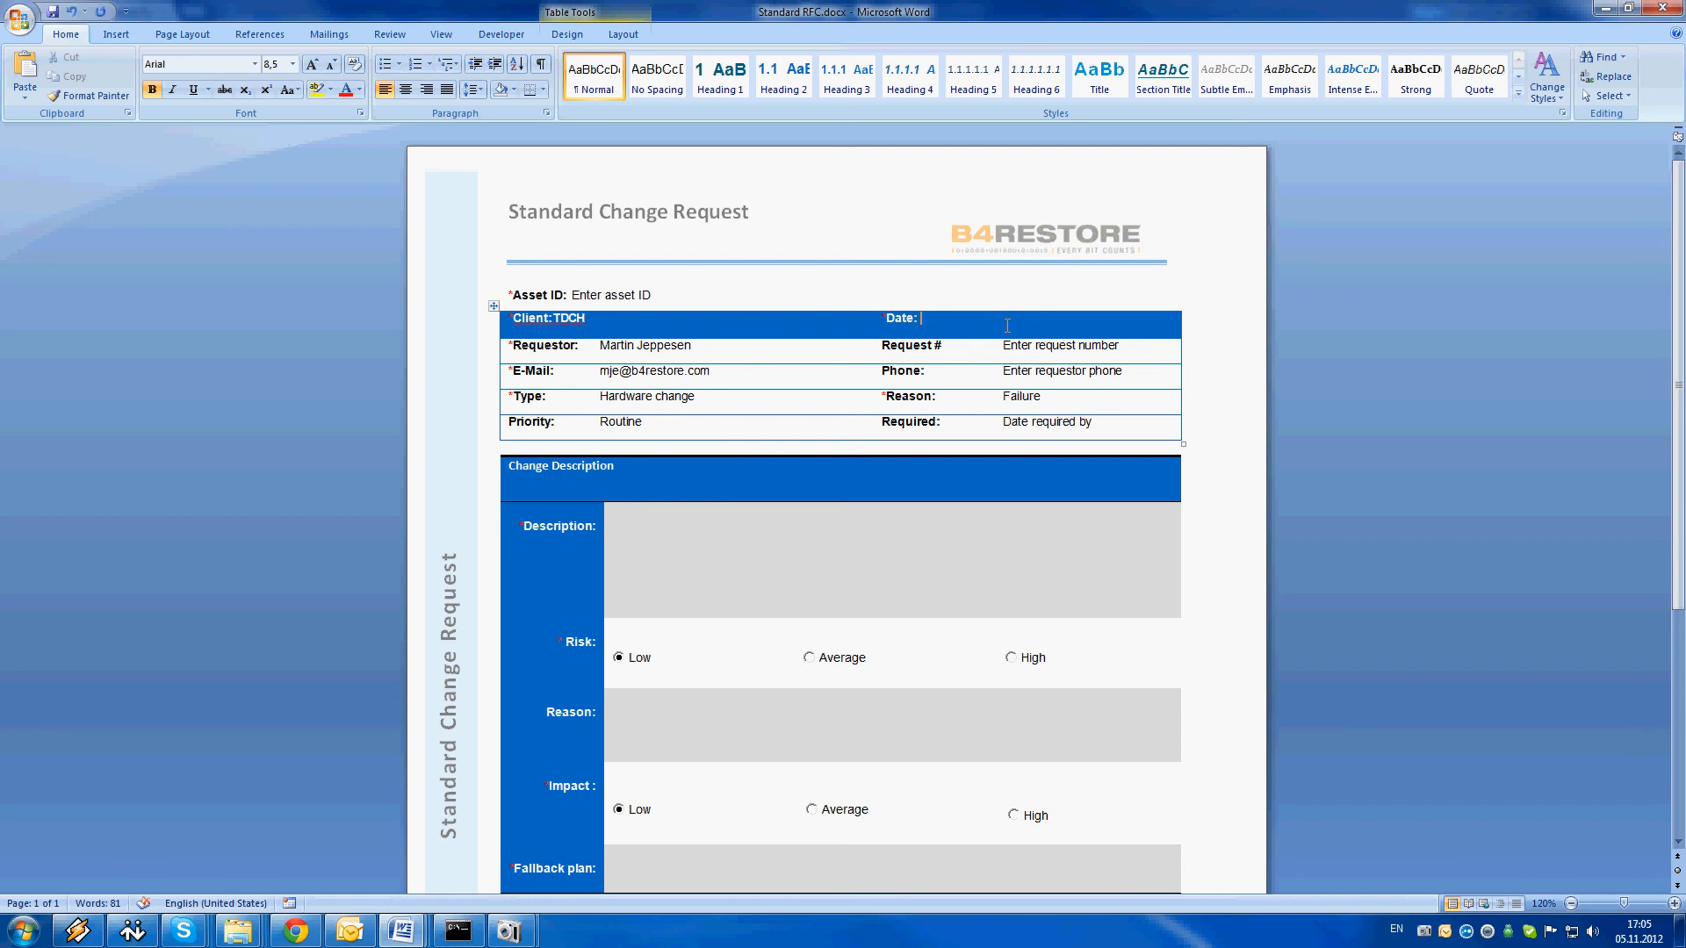
pyautogui.write('05')
pyautogui.press('BackSpace')
pyautogui.write('5/11/12')
# Fill in the request number and the requestor's phone number
pyautogui.click(1170, 355)
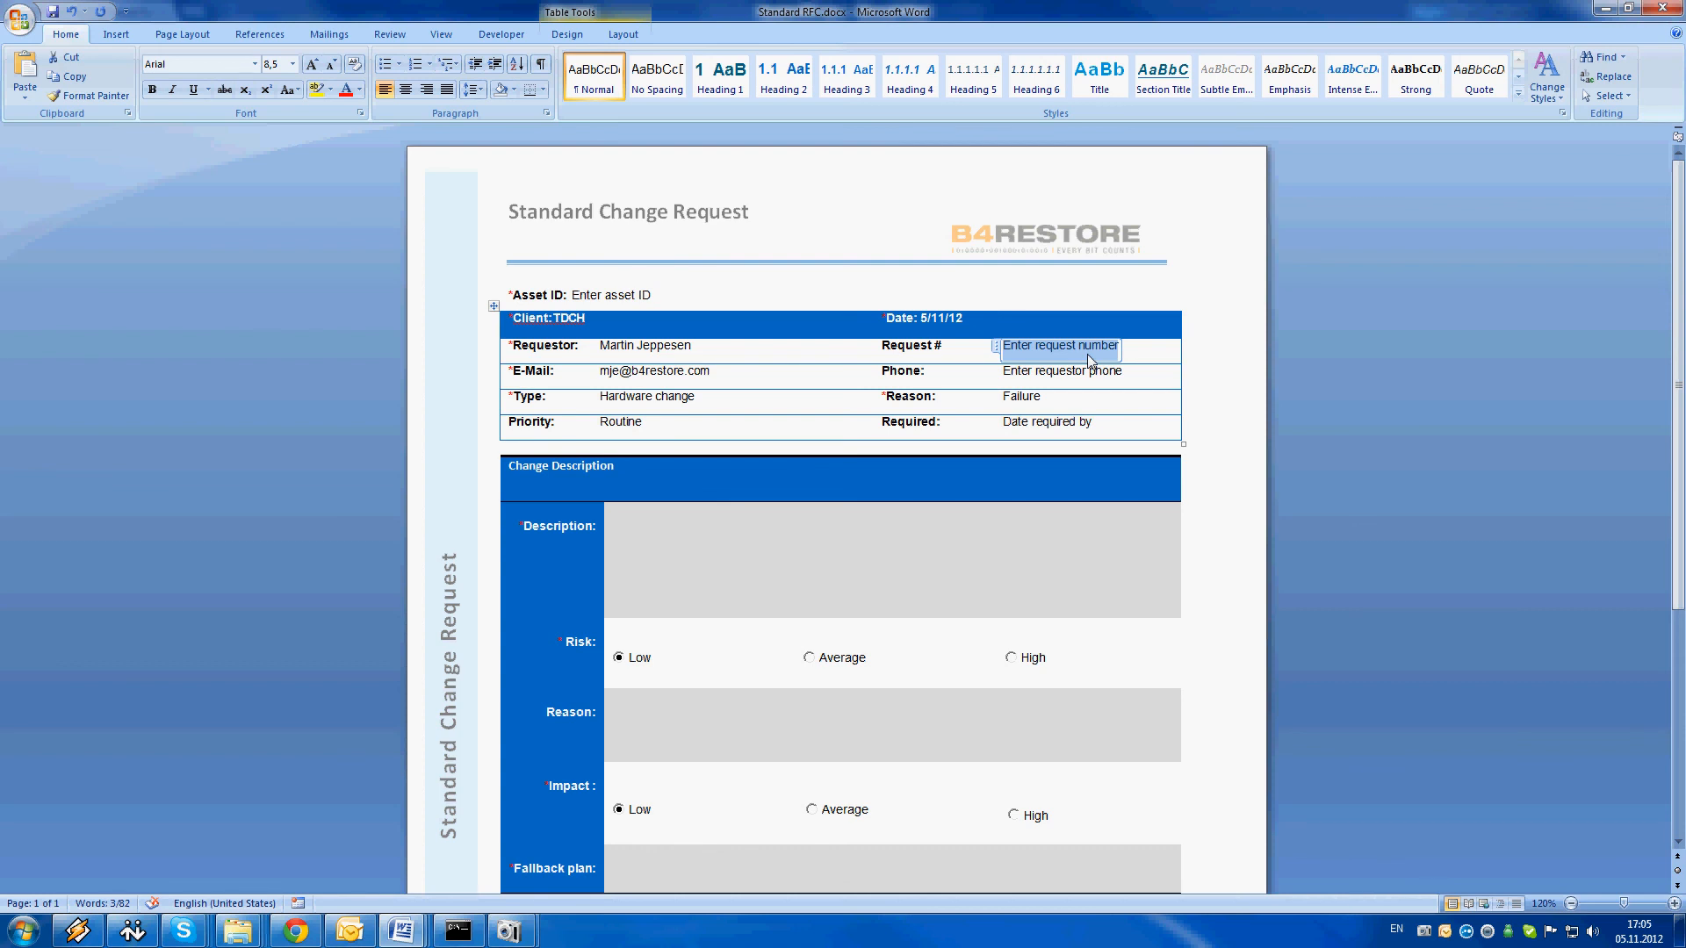
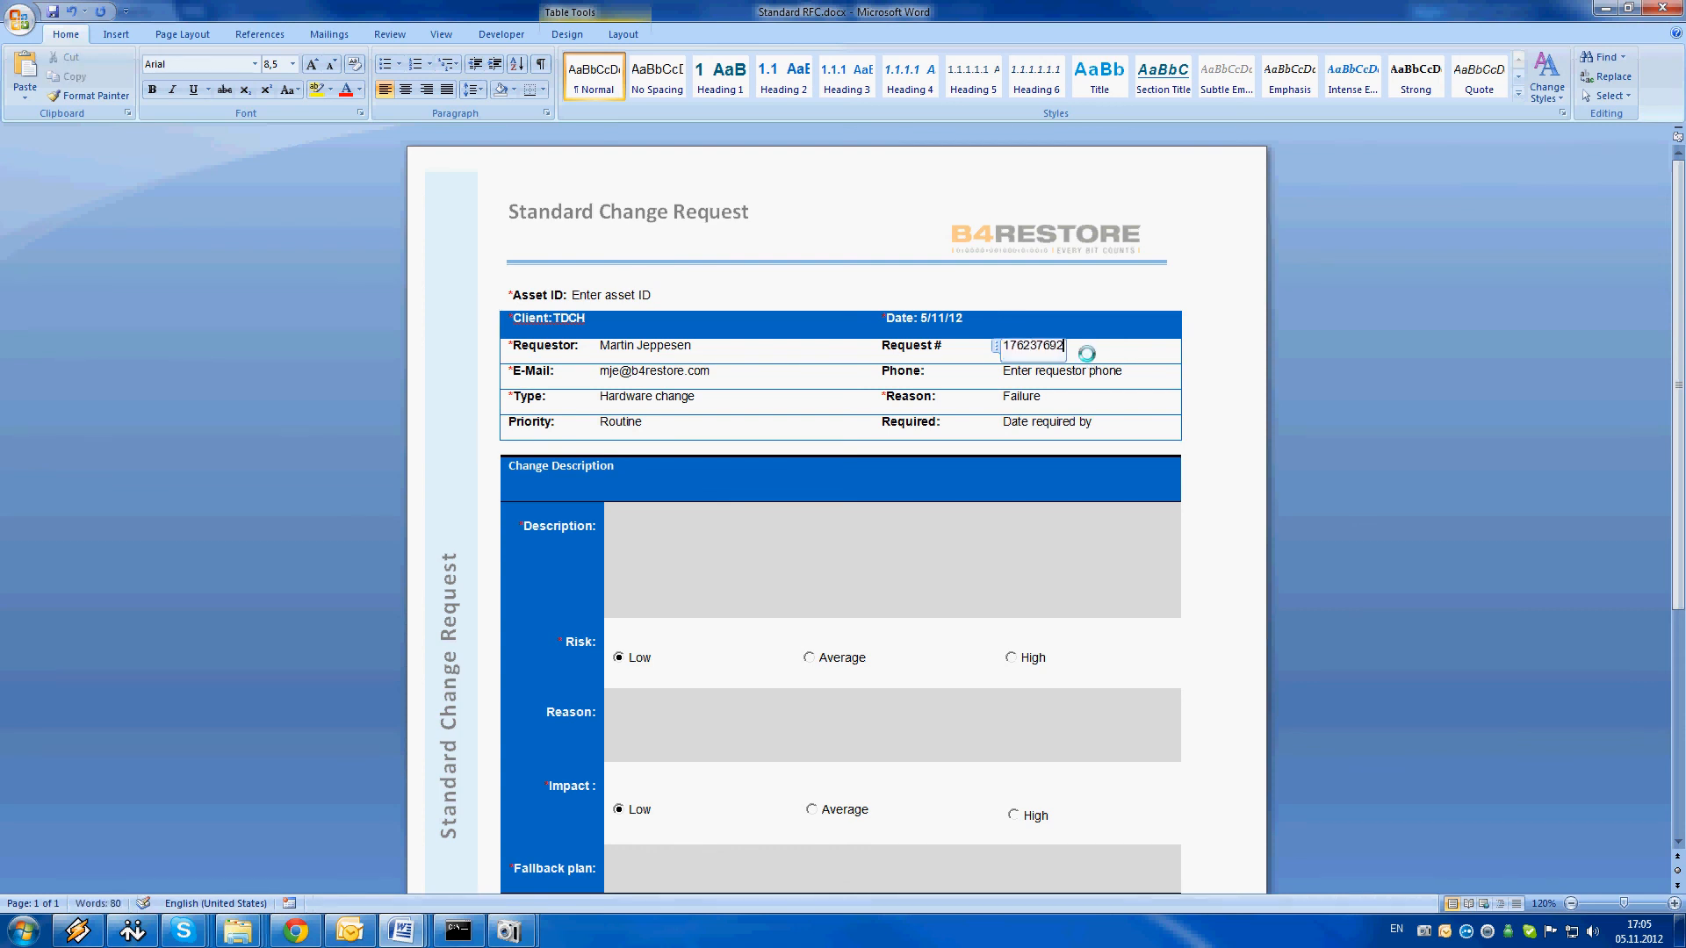
pyautogui.click(1030, 377)
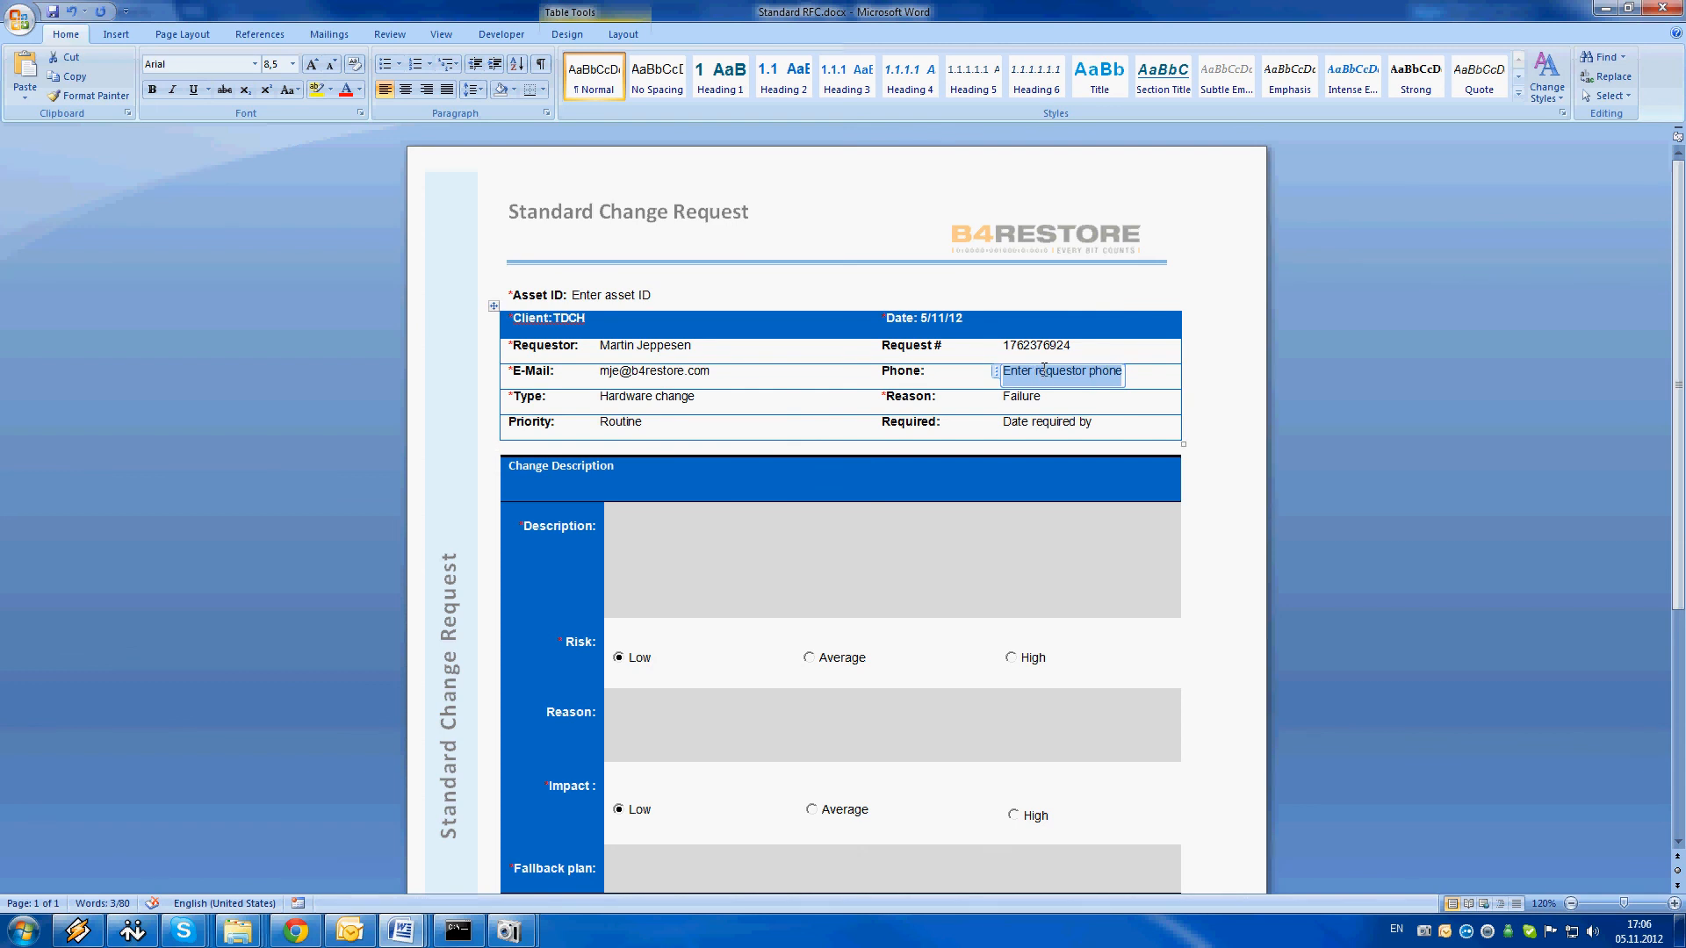
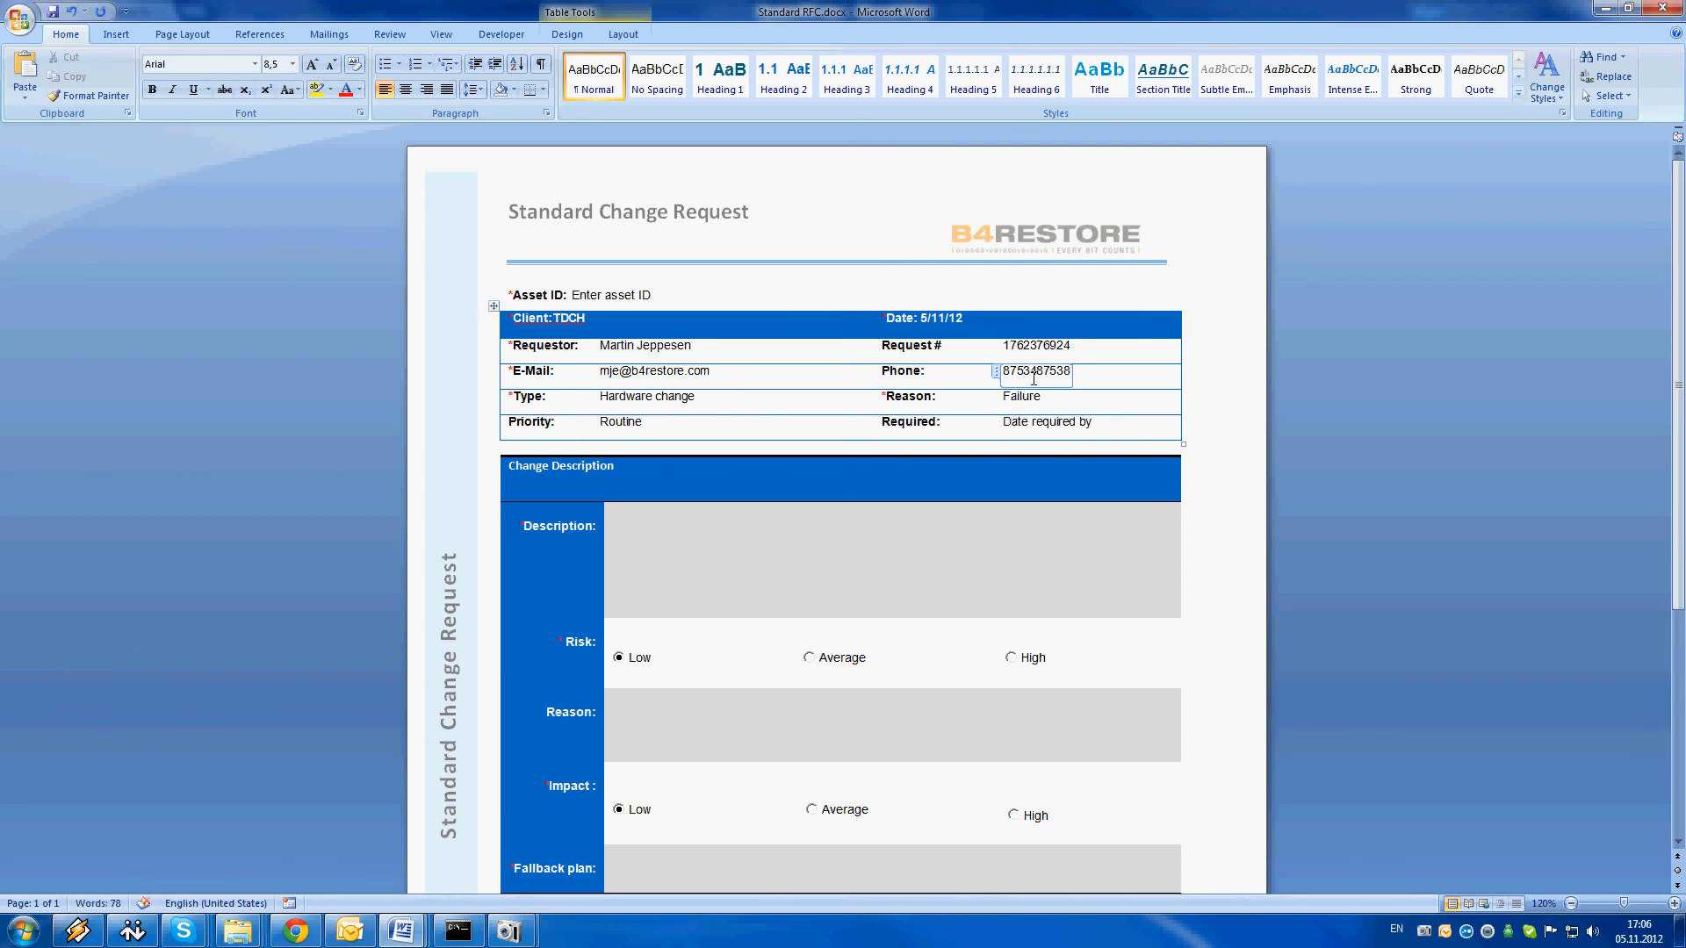
pyautogui.press('Tab')
# Choose Failure as the reason for the change and set the required-by date to 11/6/2012
pyautogui.click(1049, 401)
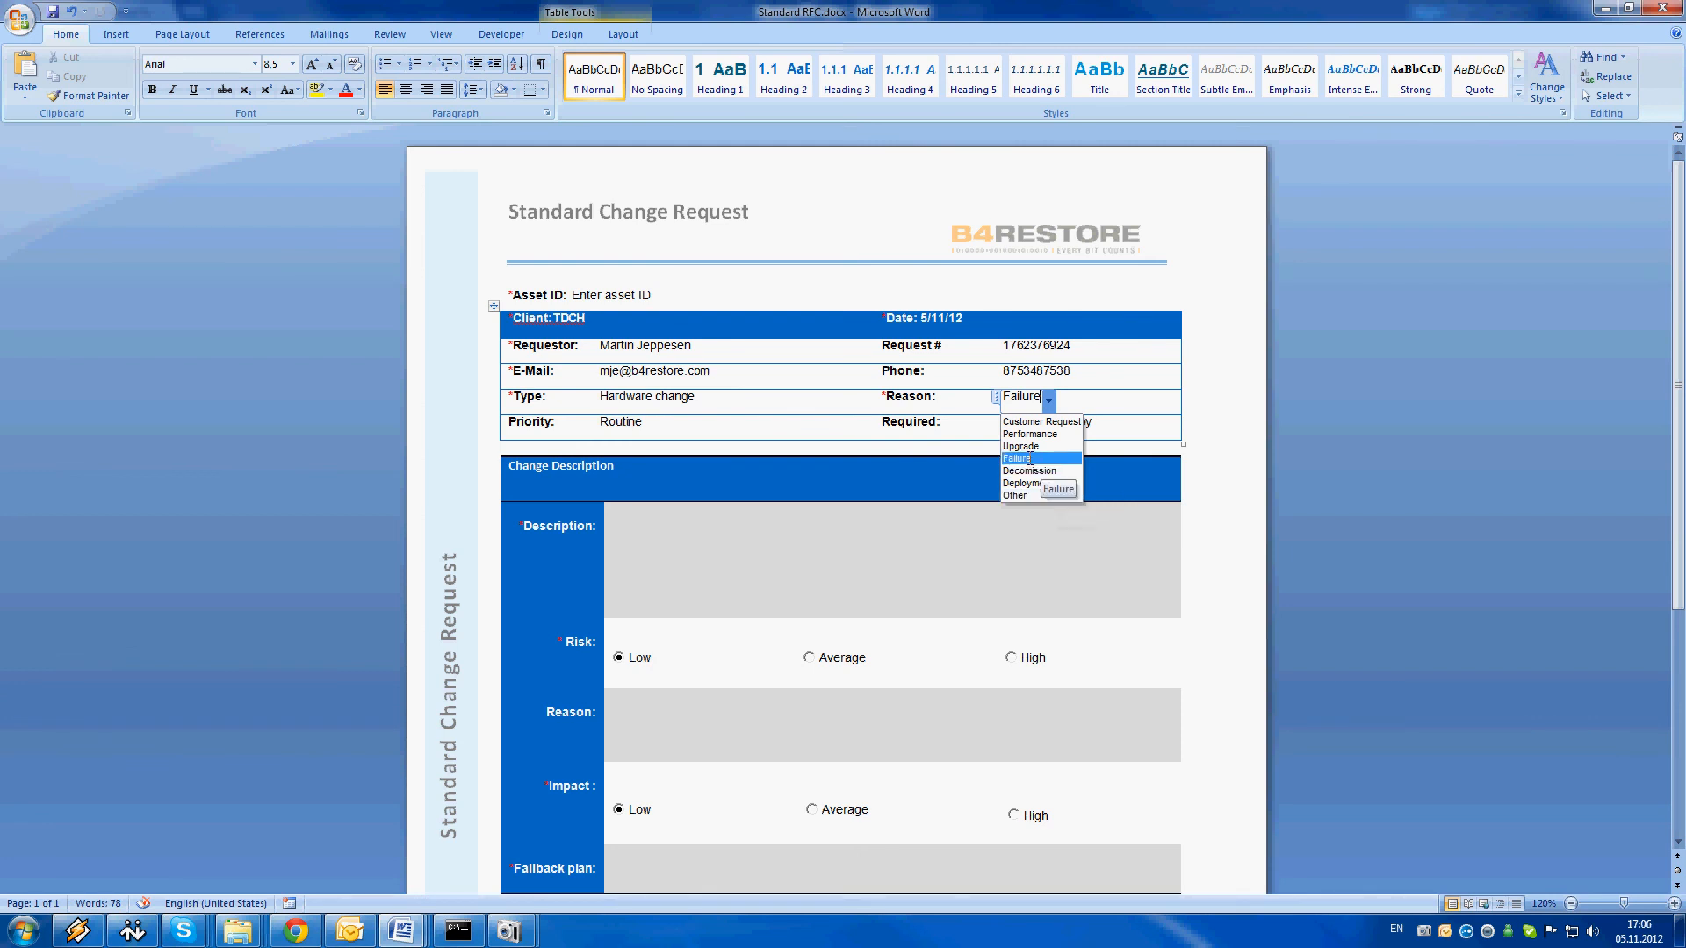
pyautogui.click(1030, 459)
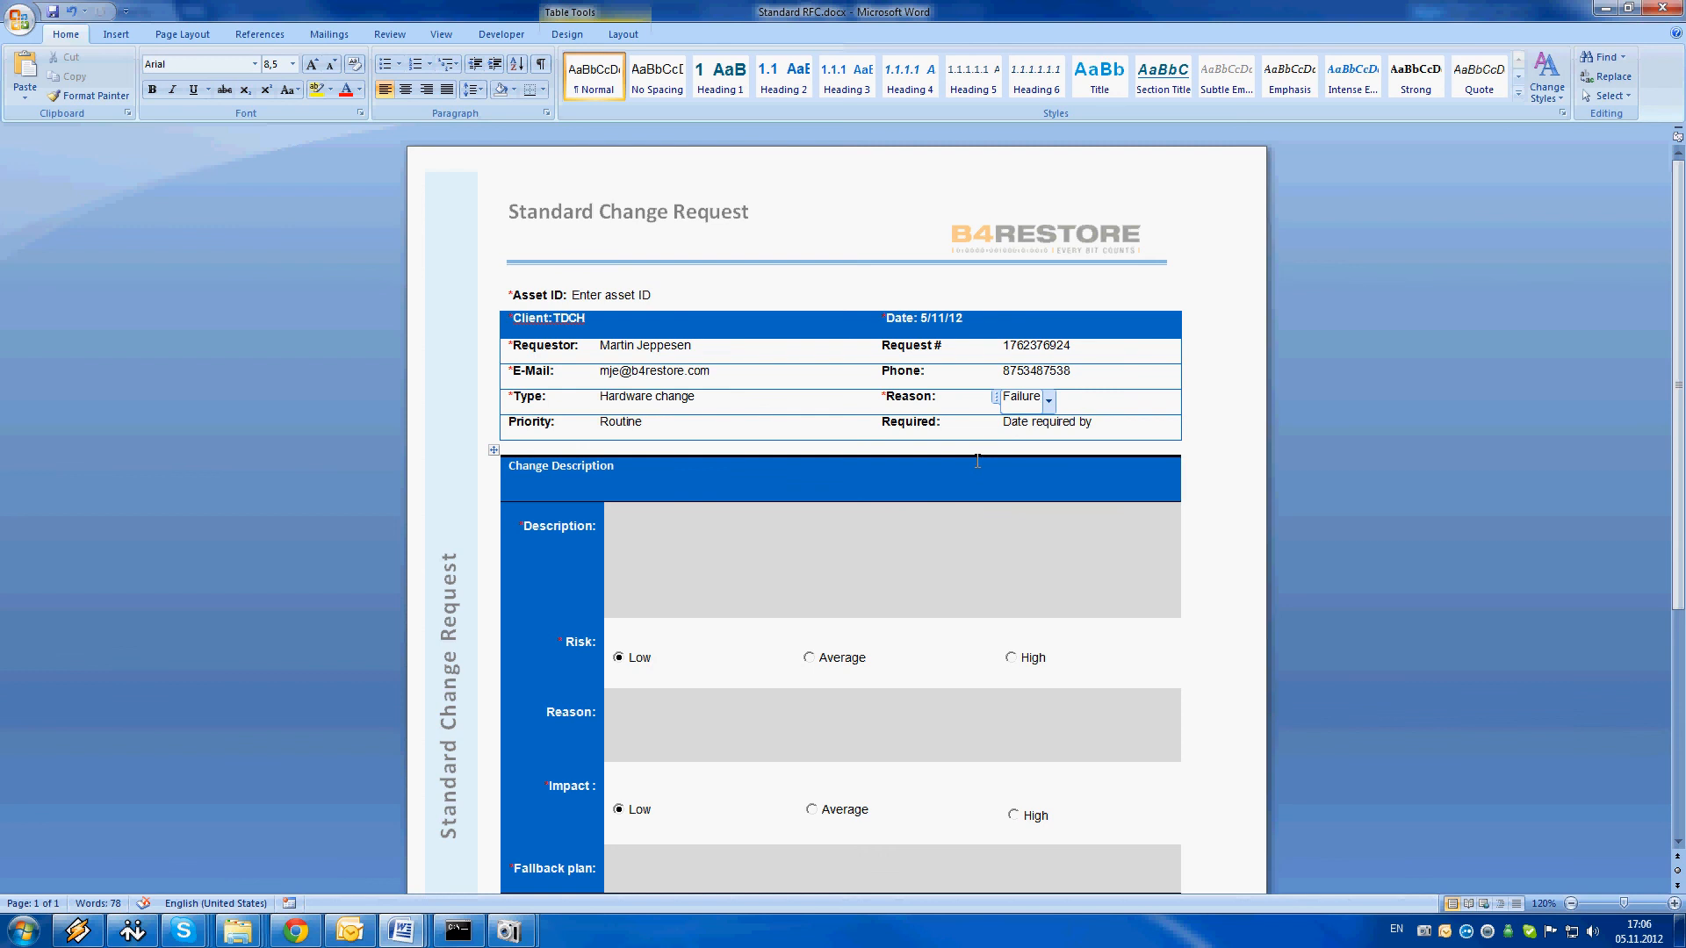
pyautogui.click(1037, 428)
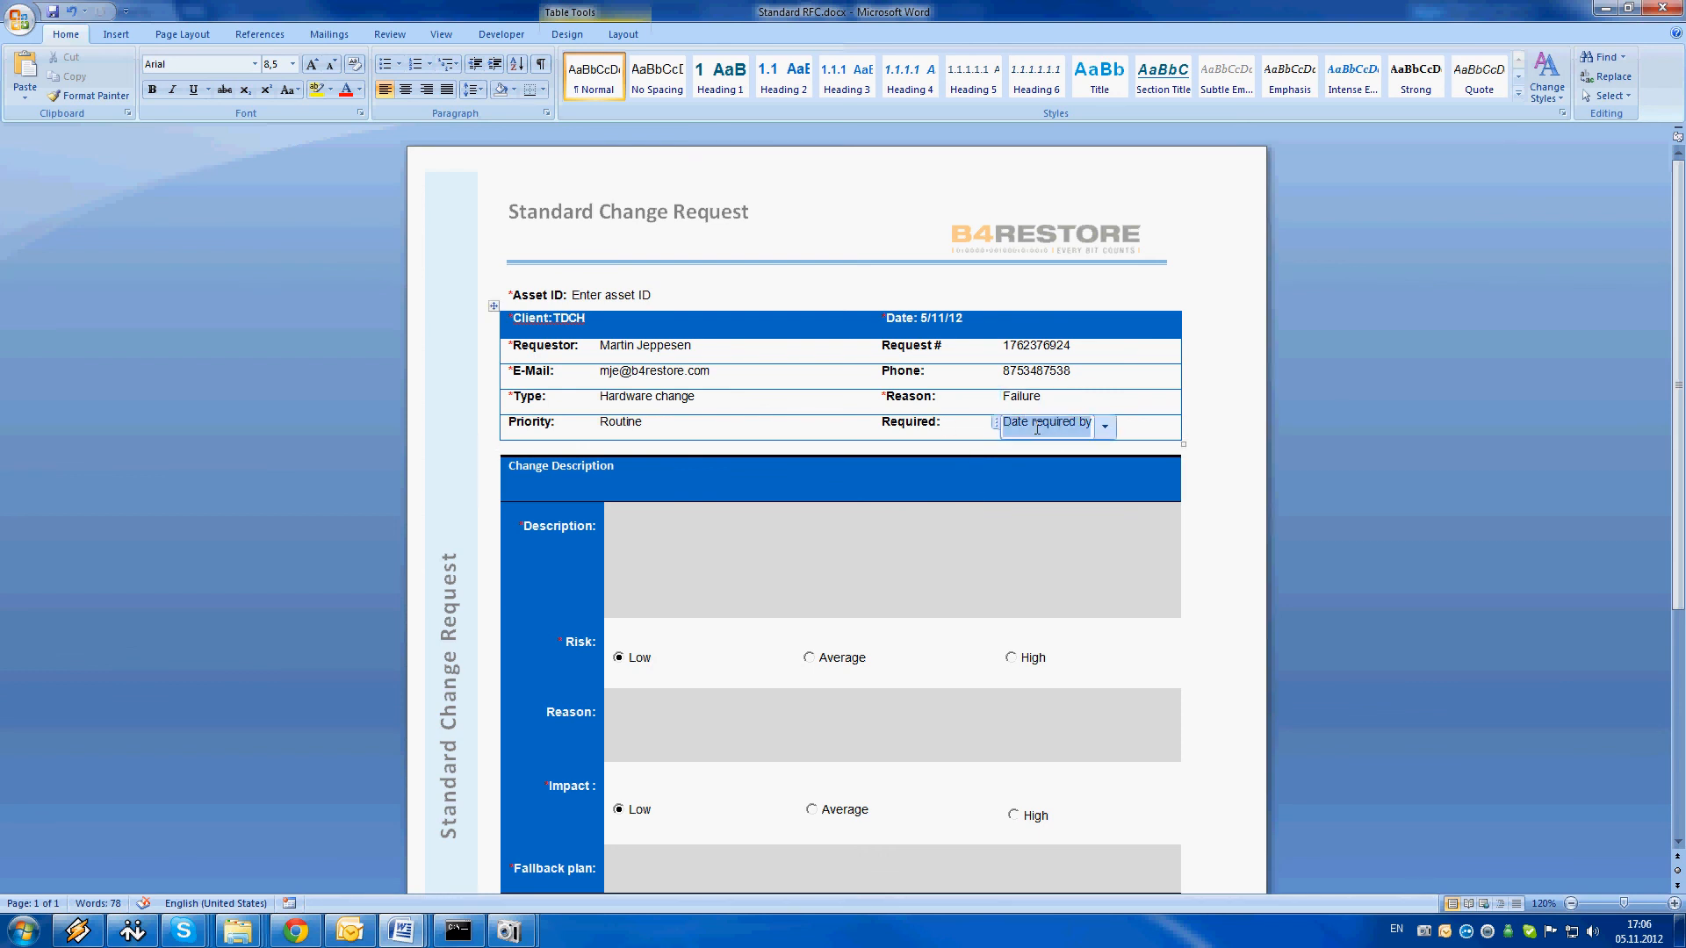
pyautogui.click(1103, 426)
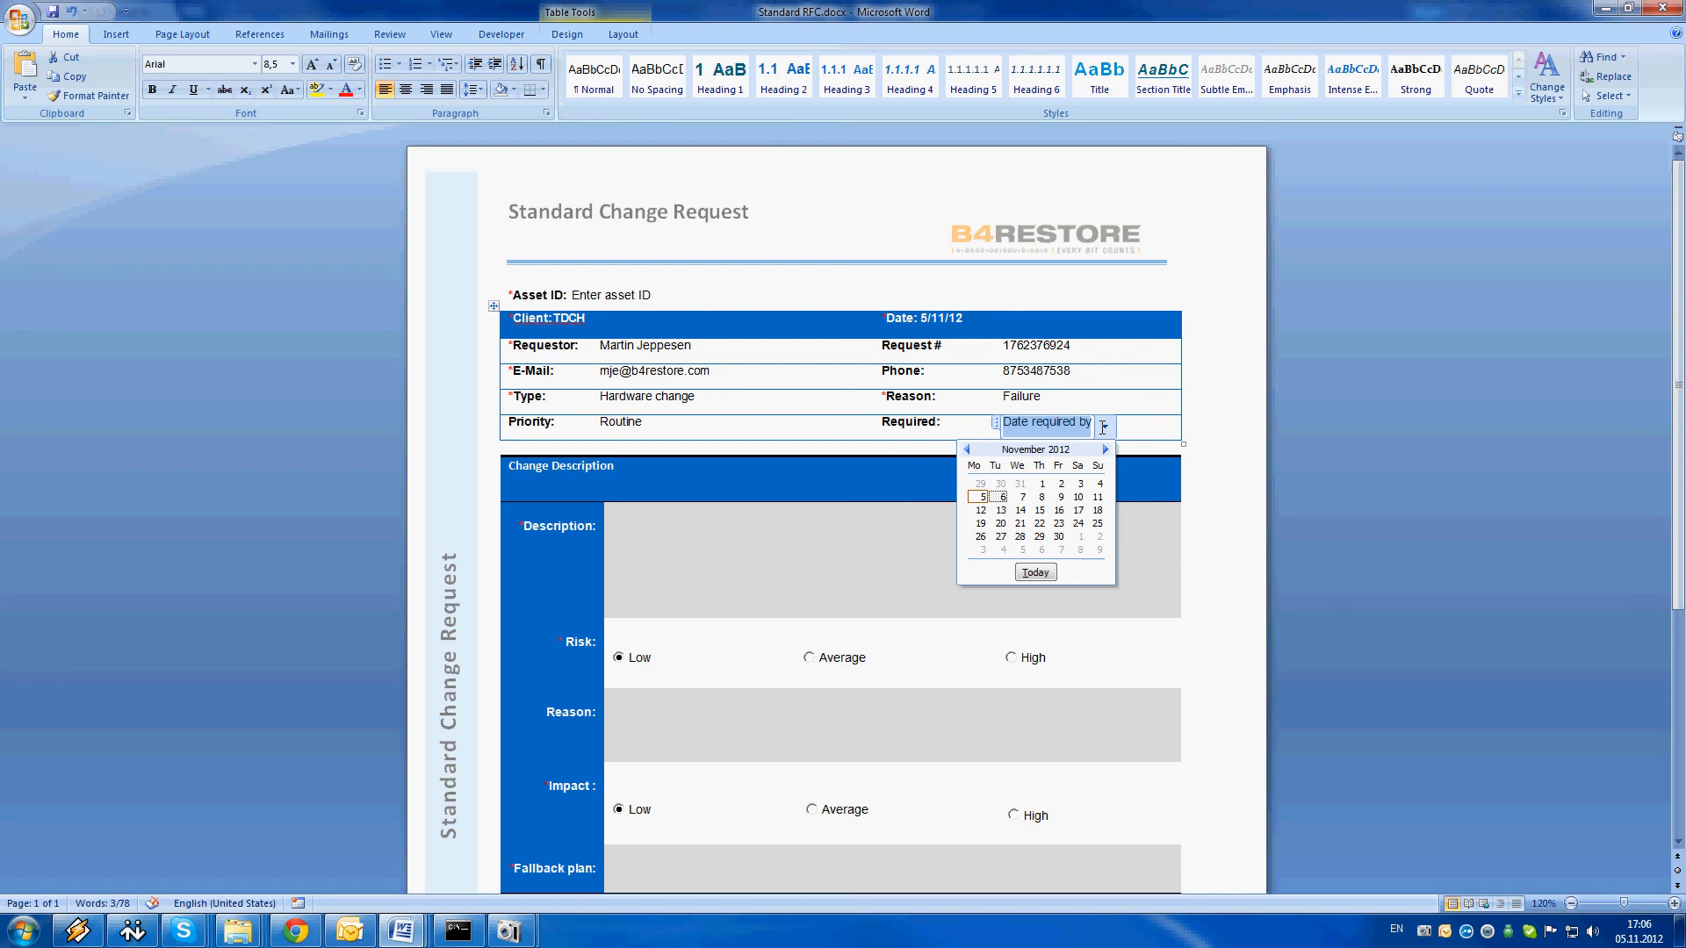
pyautogui.click(1004, 497)
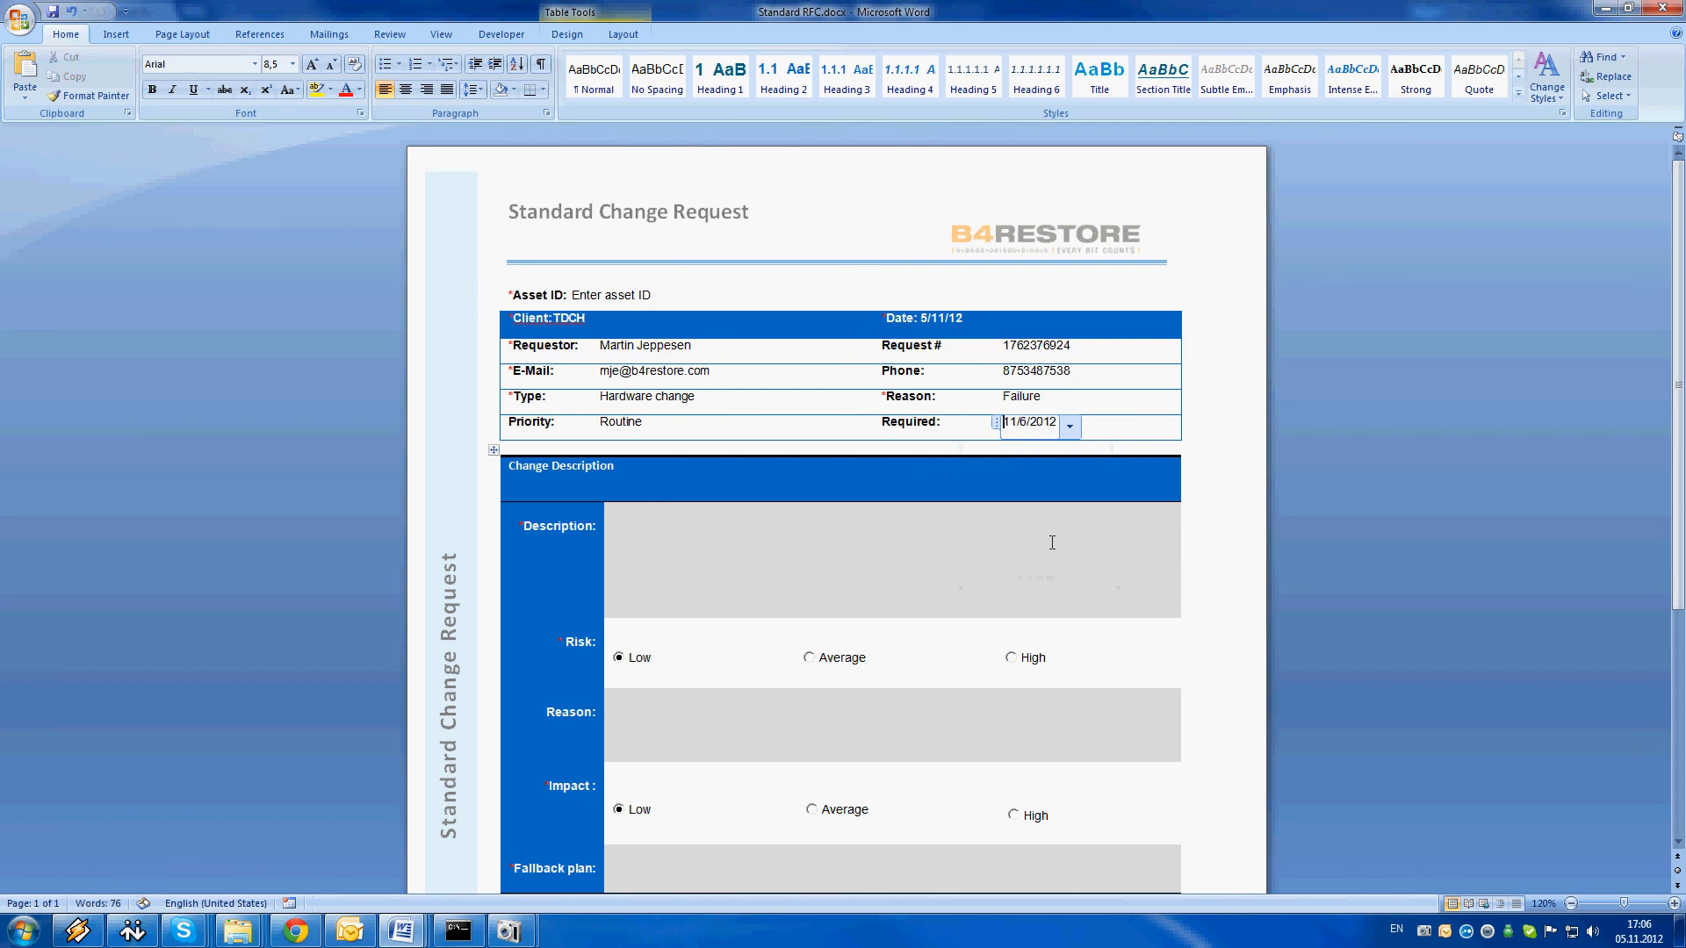
# Paste the failed RAID disk replacement details, with the IBM case reference and technician contact, into the Description field
pyautogui.click(946, 545)
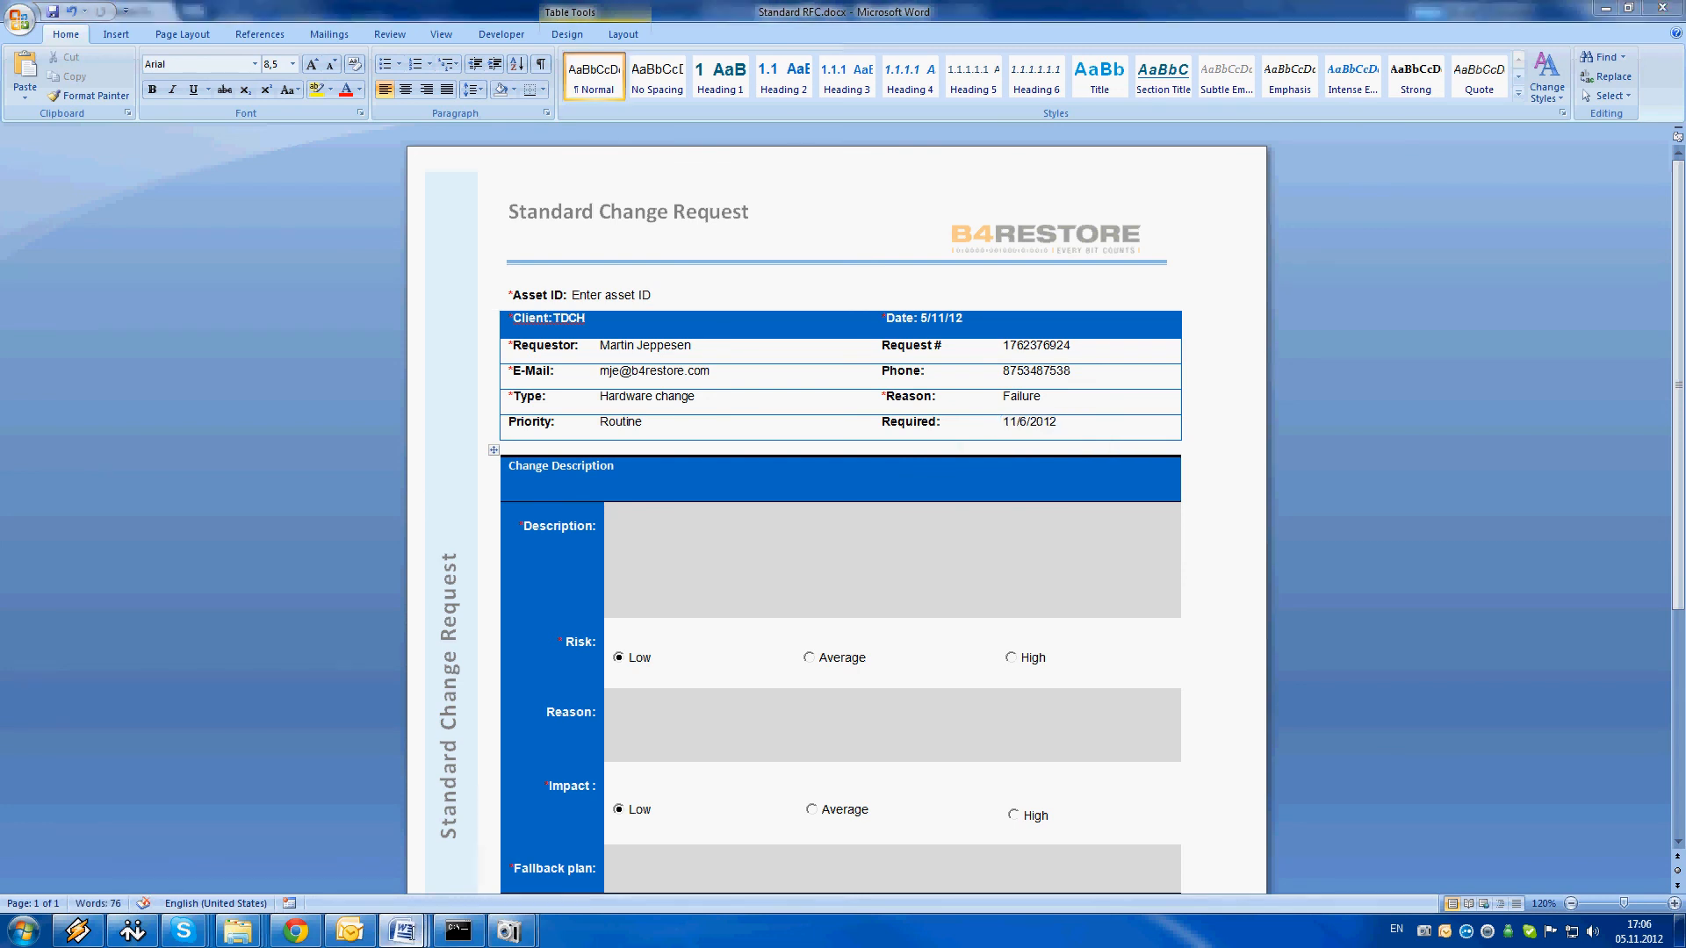
pyautogui.moveTo(409, 936)
pyautogui.moveTo(870, 839)
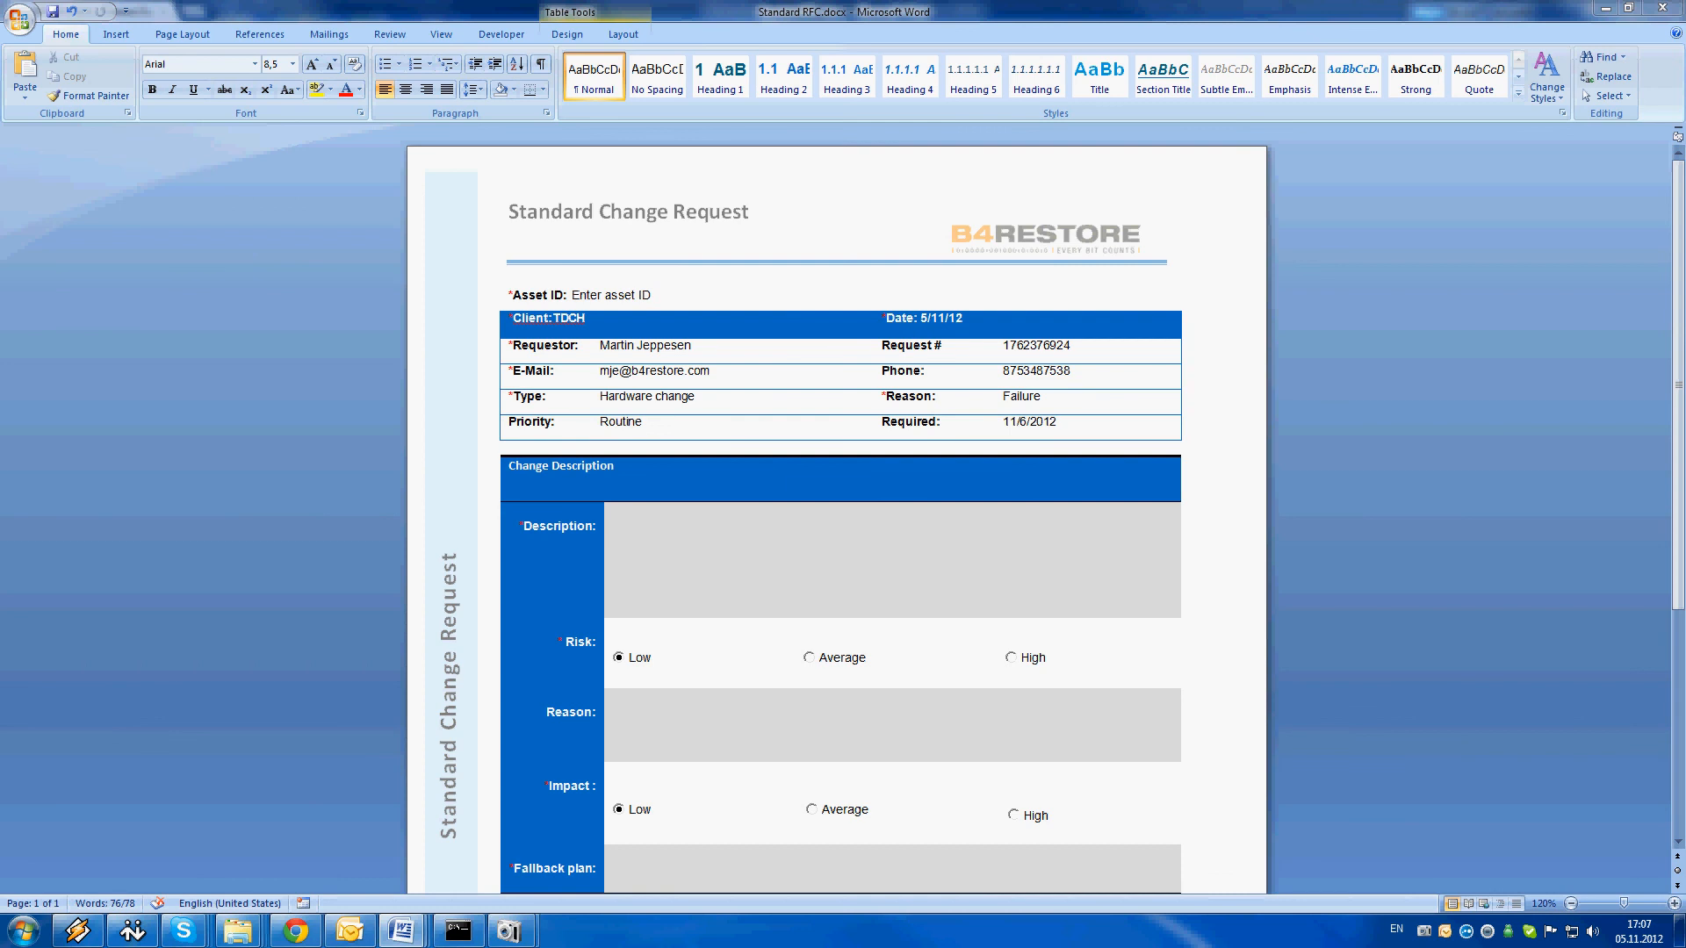
pyautogui.click(714, 538)
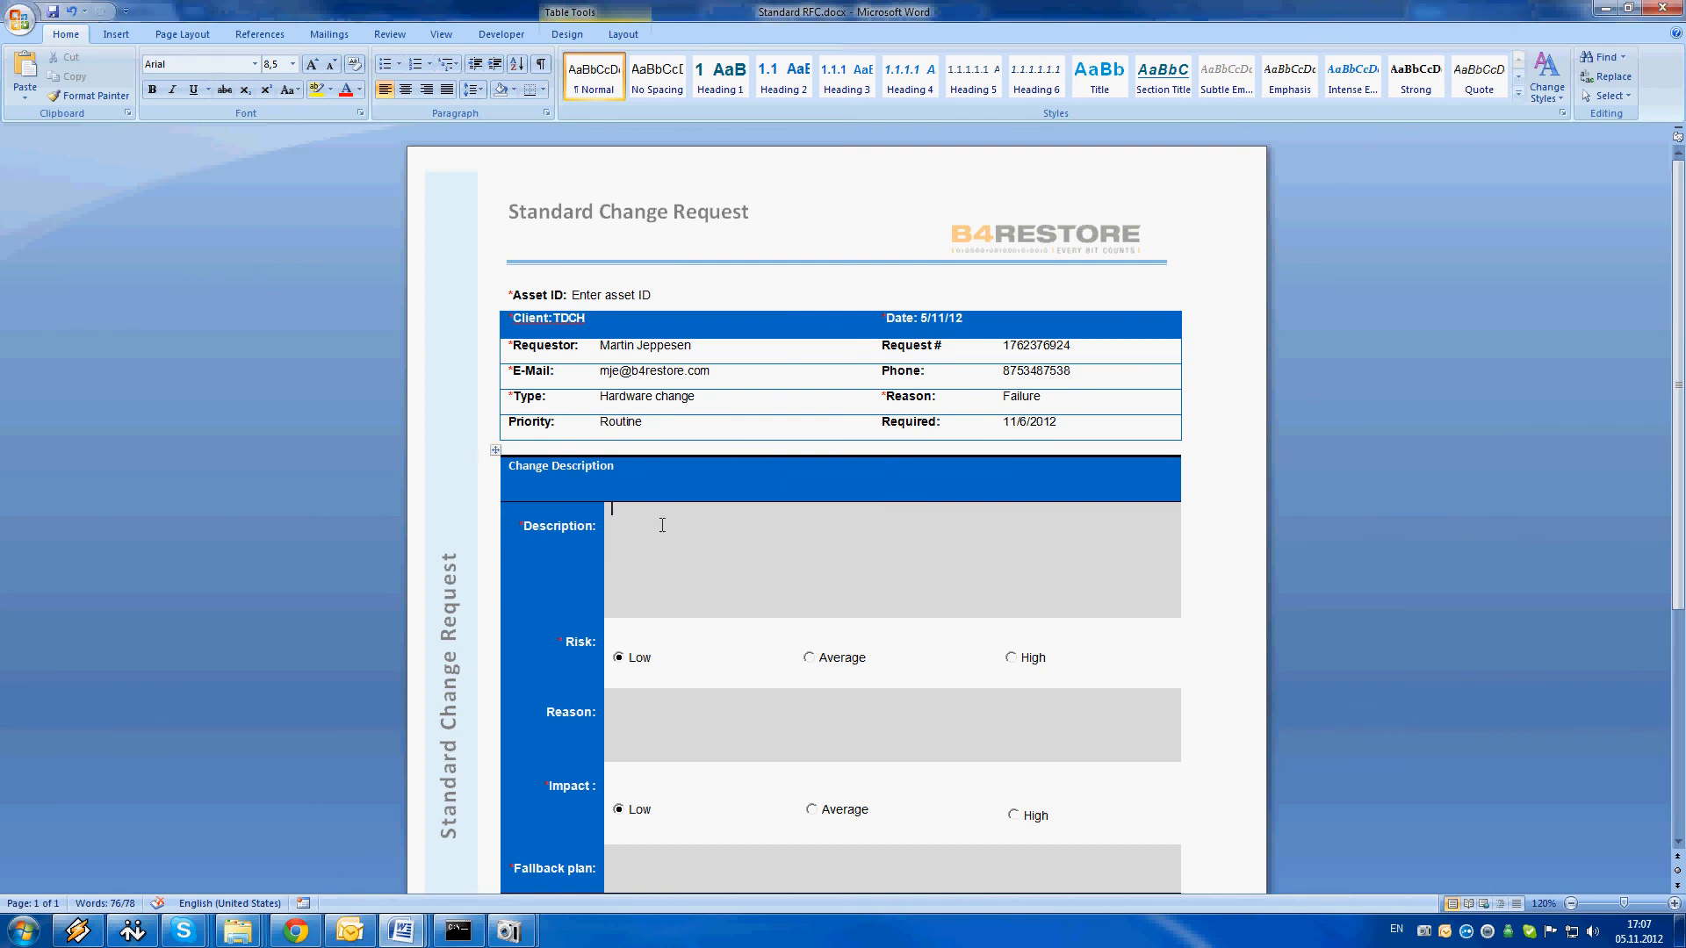
pyautogui.hotkey('ctrl', 'v')
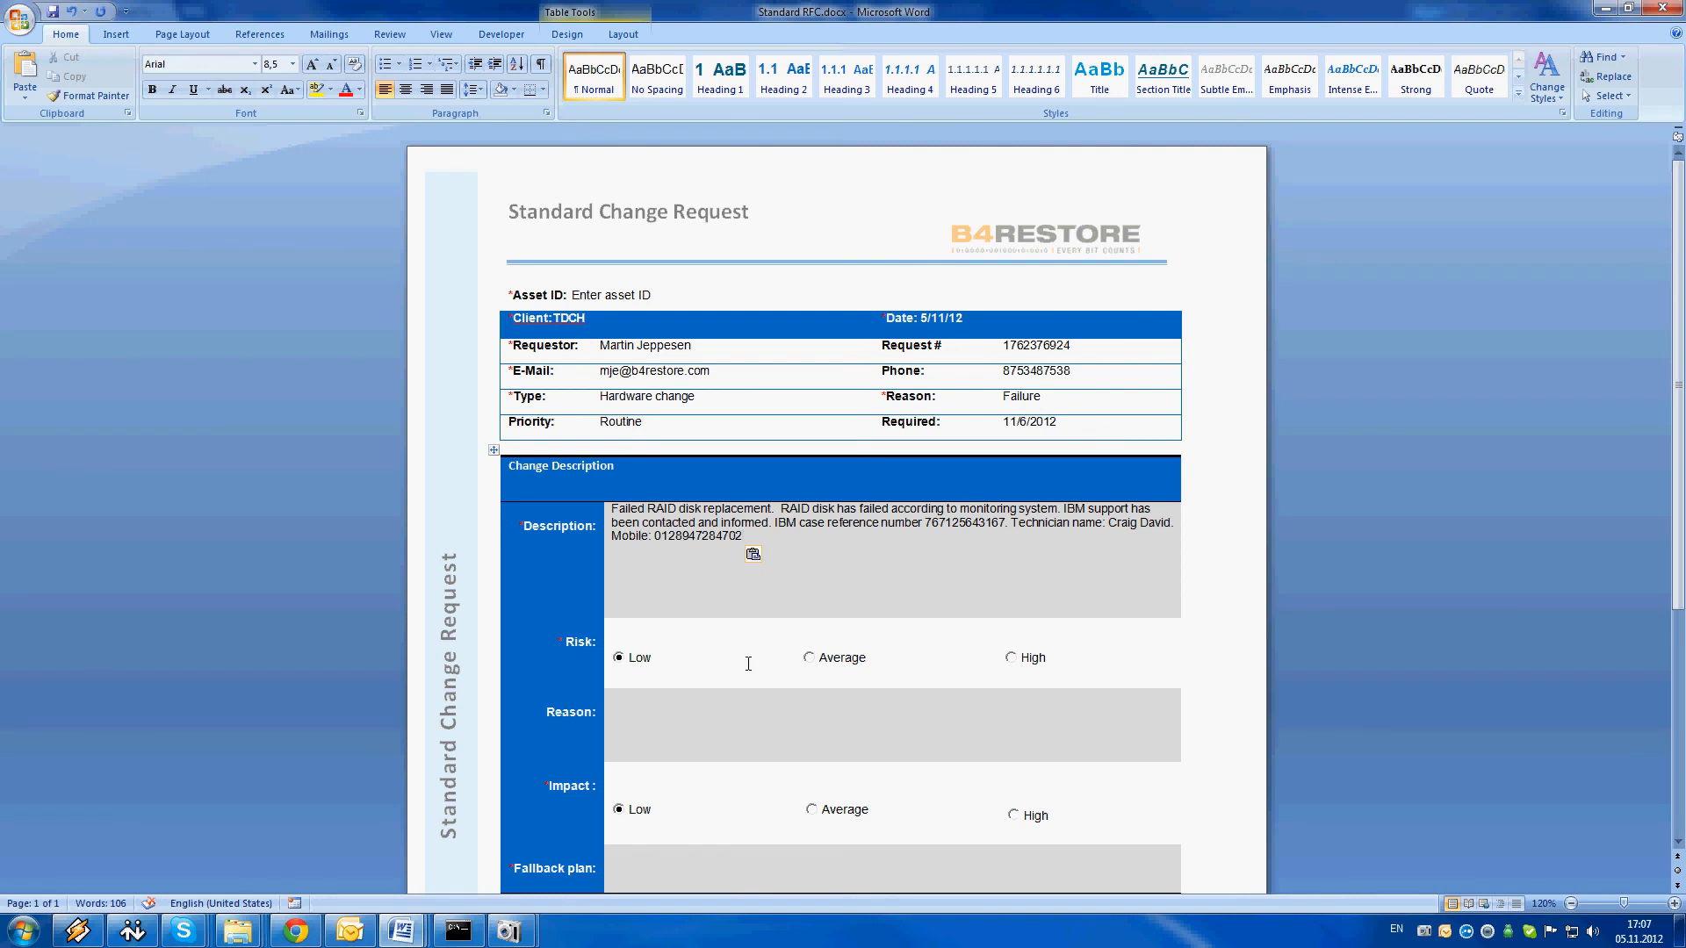
# Paste "RAID disk has failed according to monitoring system." into the Reason field of the change description
pyautogui.click(1222, 667)
pyautogui.scroll(-1, 659, 641)
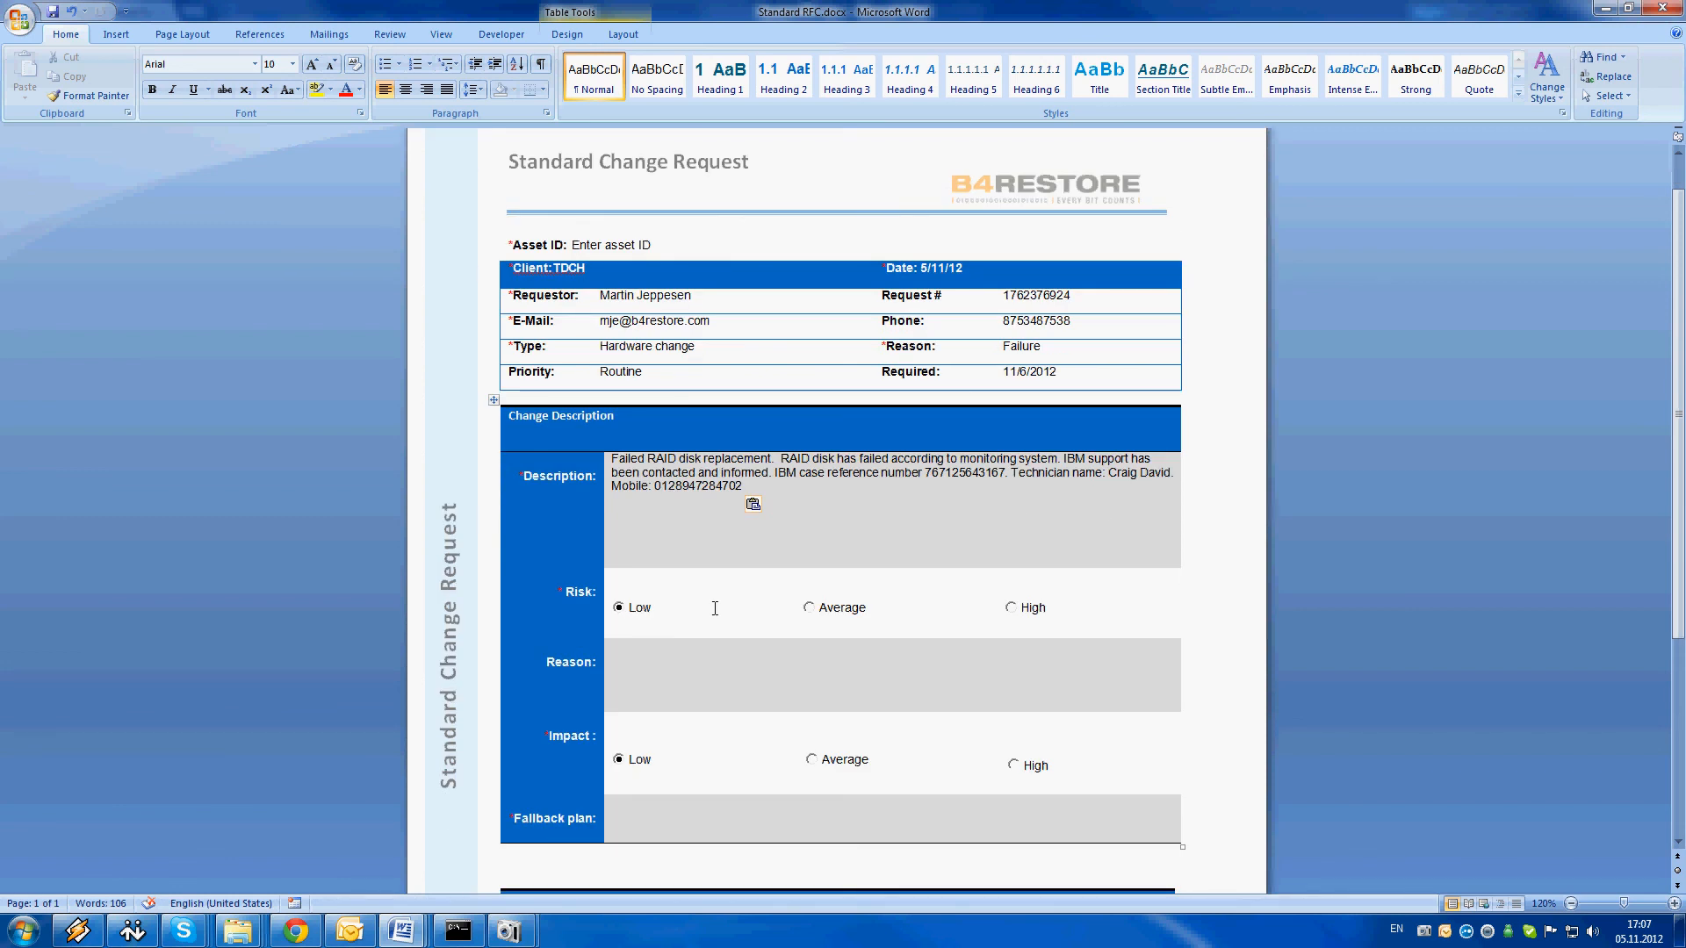
pyautogui.click(829, 690)
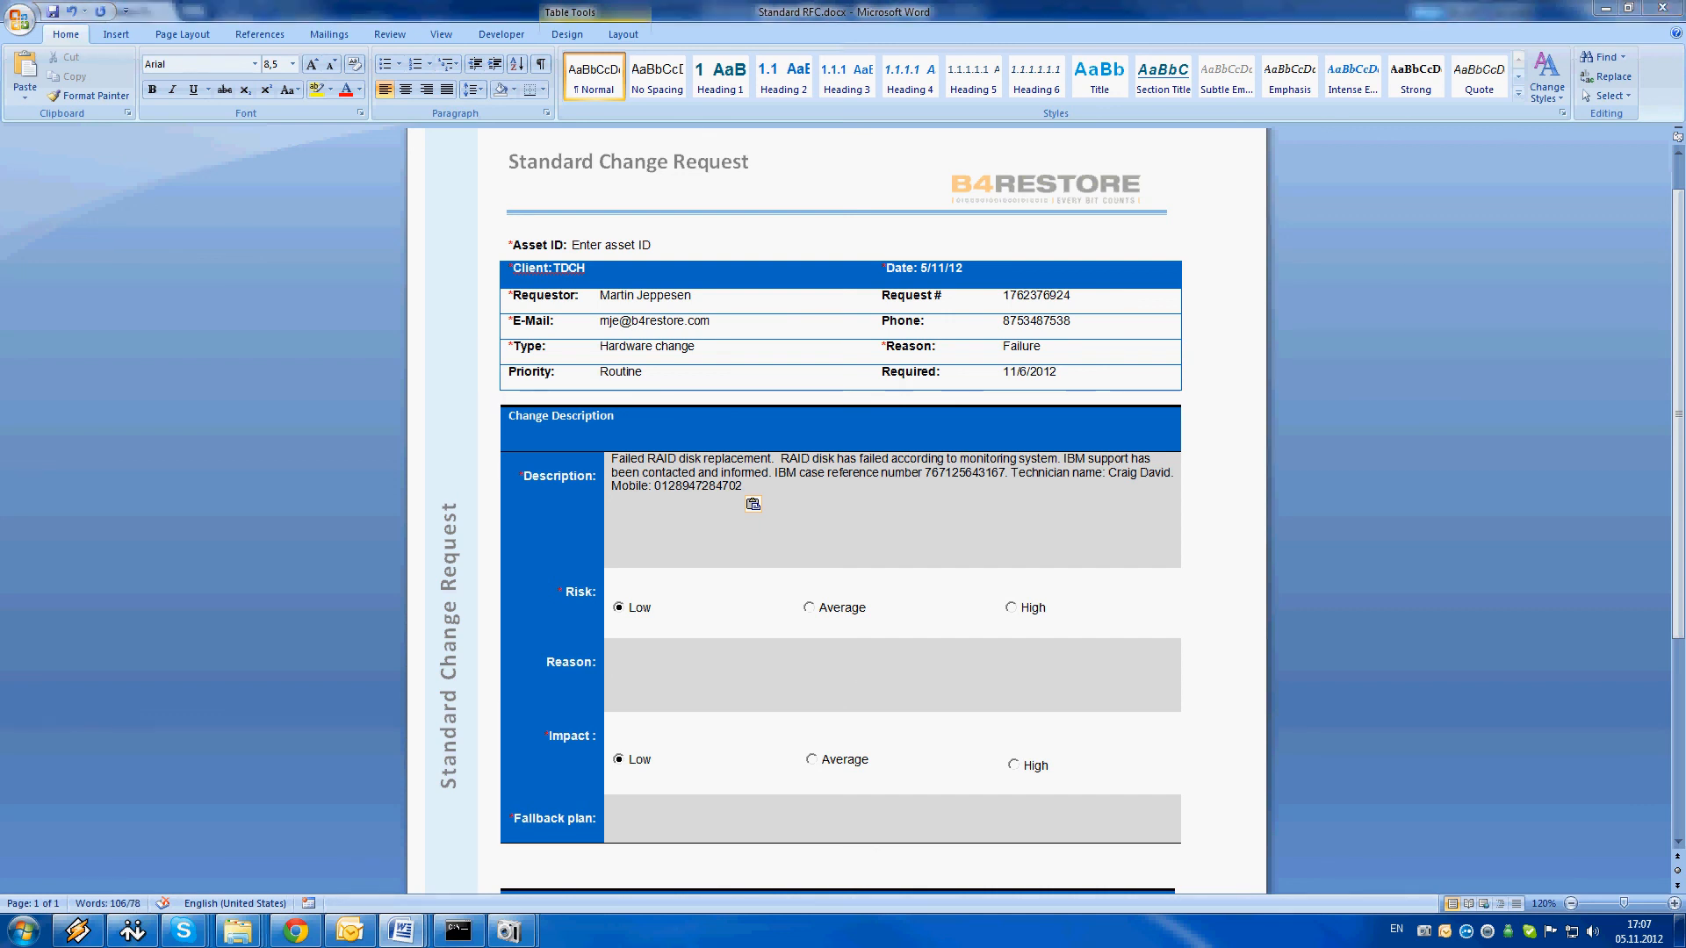
pyautogui.click(683, 676)
pyautogui.write('RAID disk has failed according to monitoring system.')
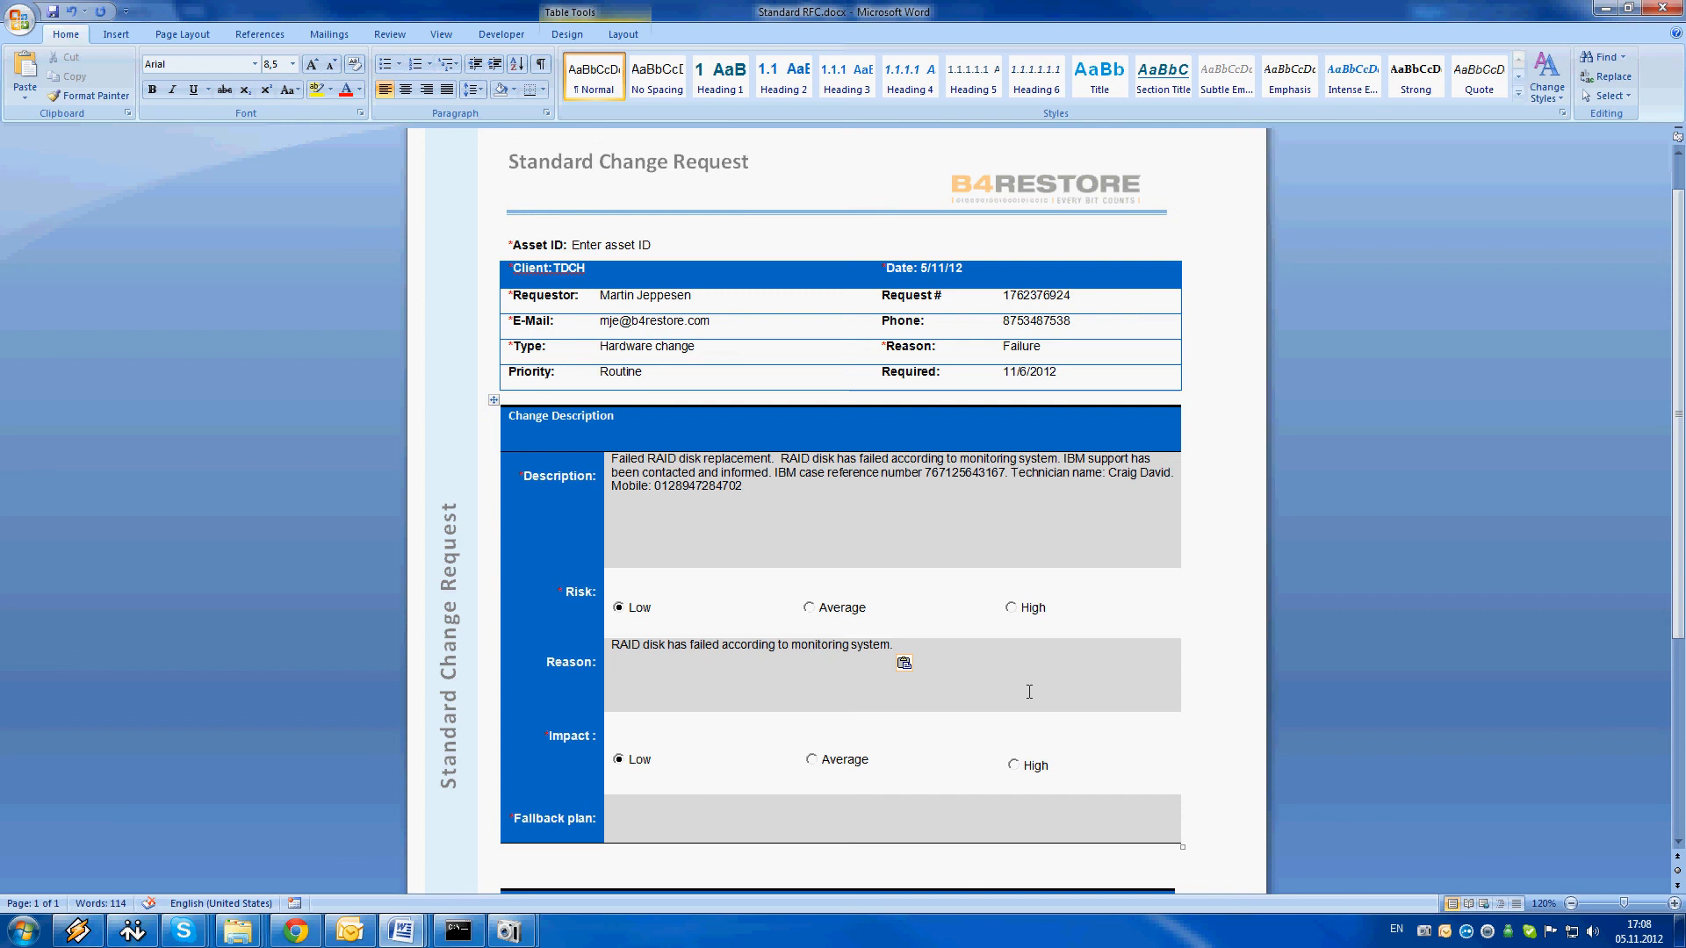
# Paste "Most recent backup." into the Fallback plan field
pyautogui.scroll(-5, 1112, 694)
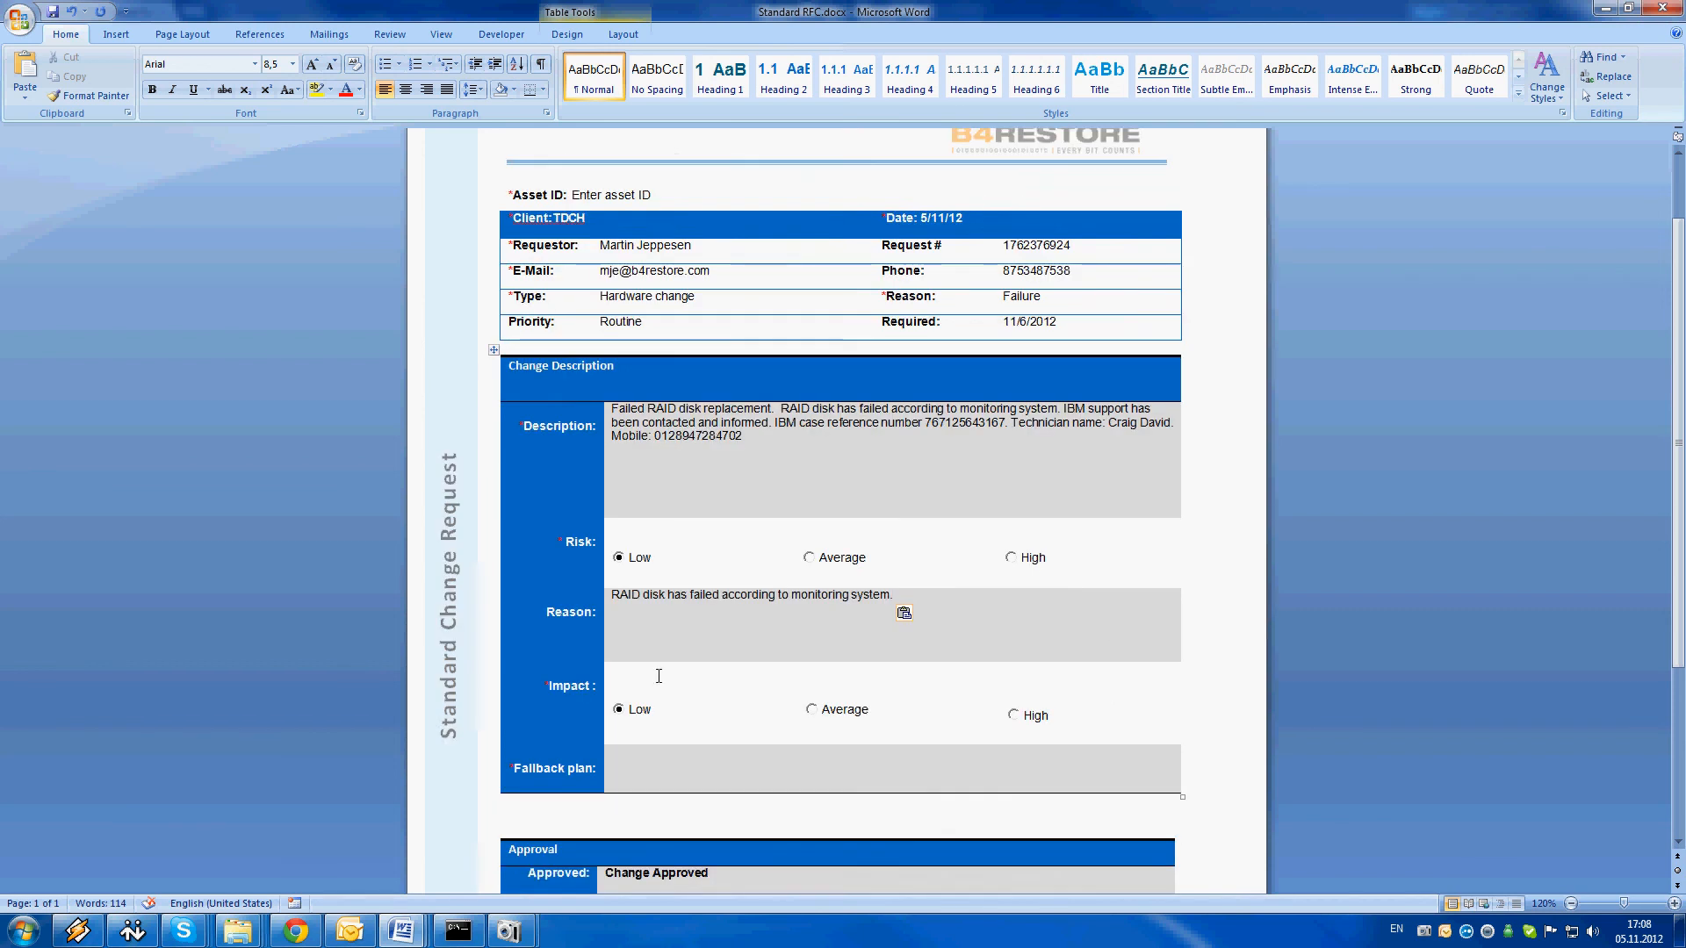
pyautogui.scroll(-1, 752, 662)
pyautogui.scroll(3, 746, 661)
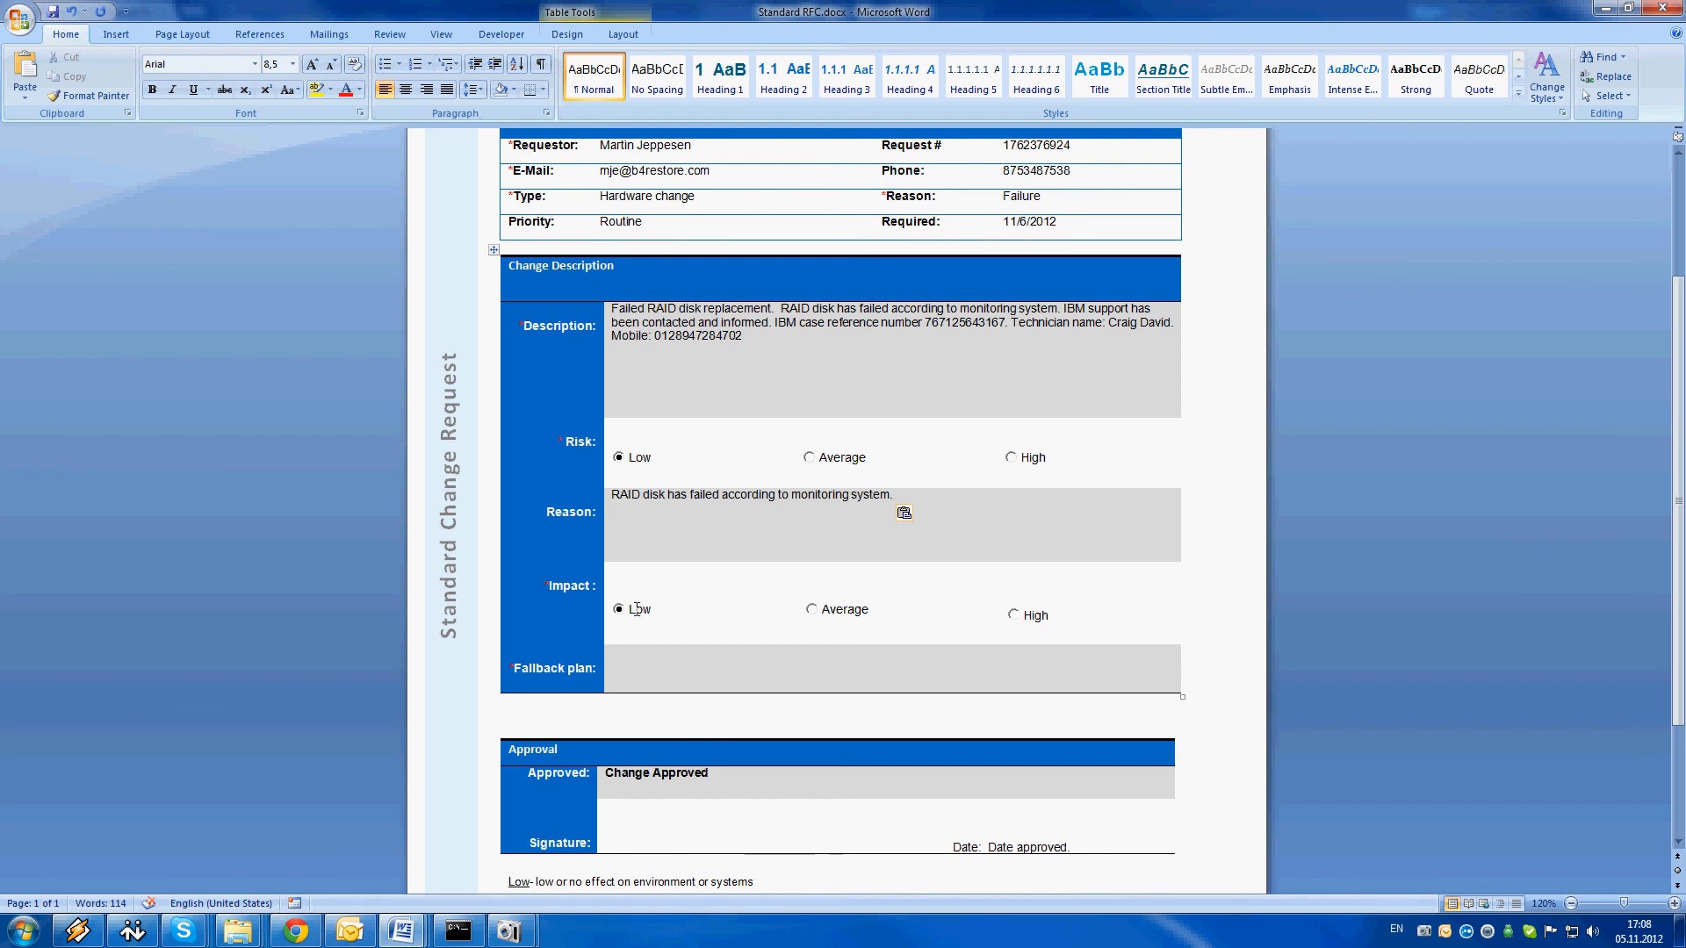
pyautogui.click(659, 661)
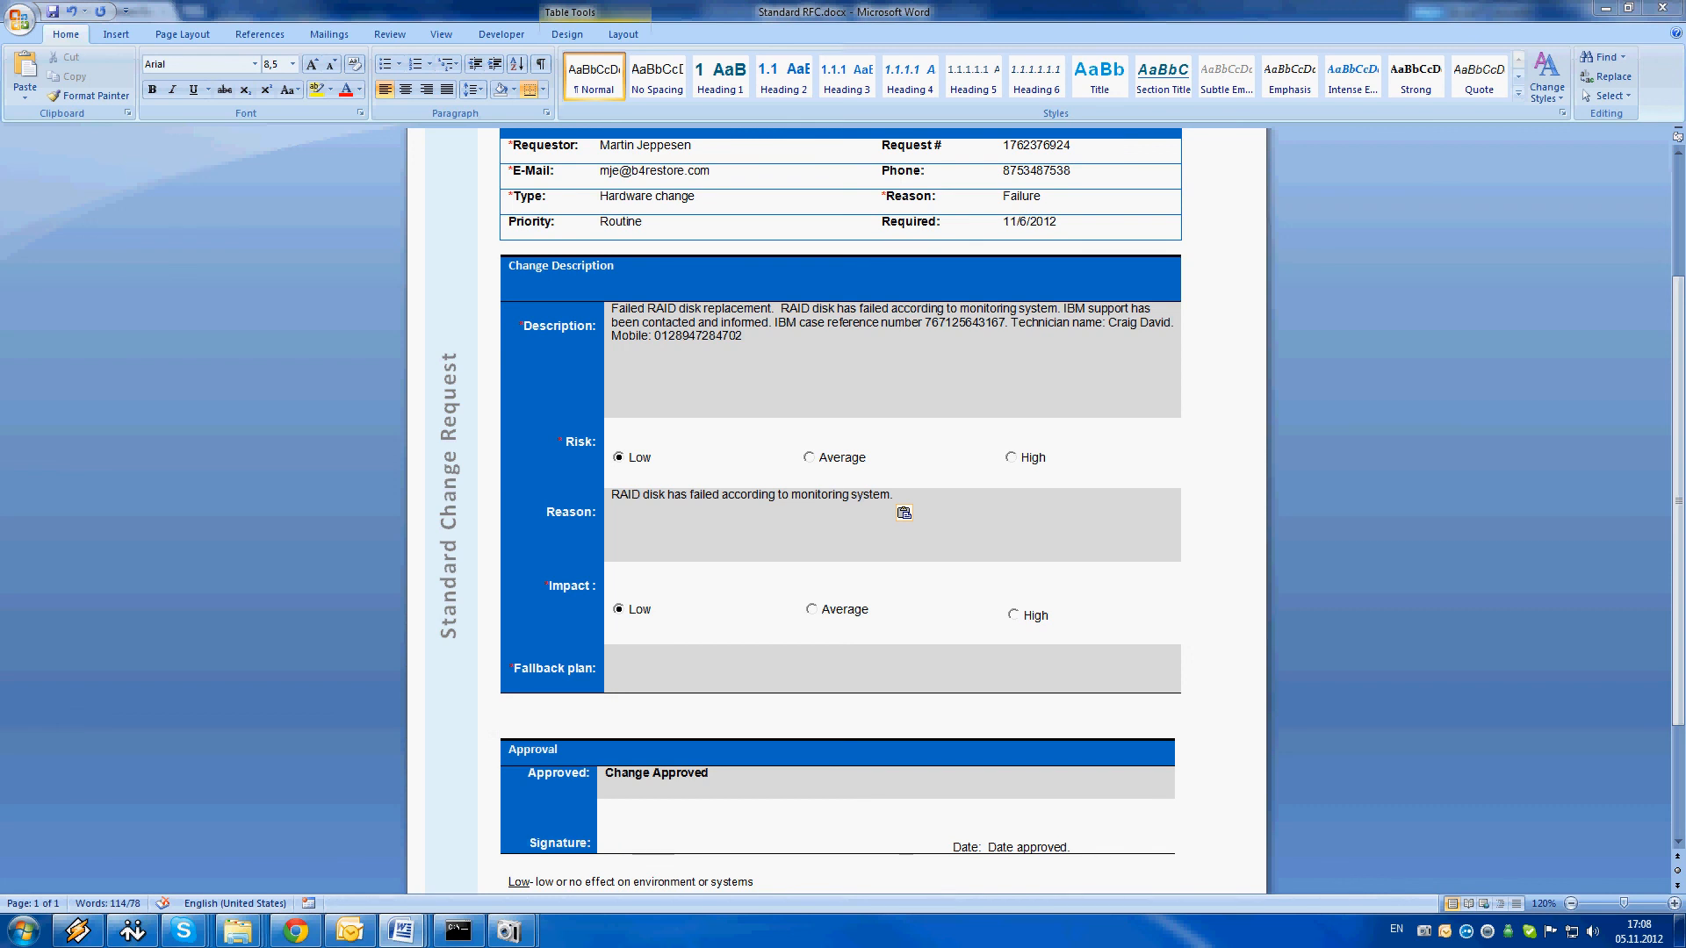
pyautogui.write('Most recent backup')
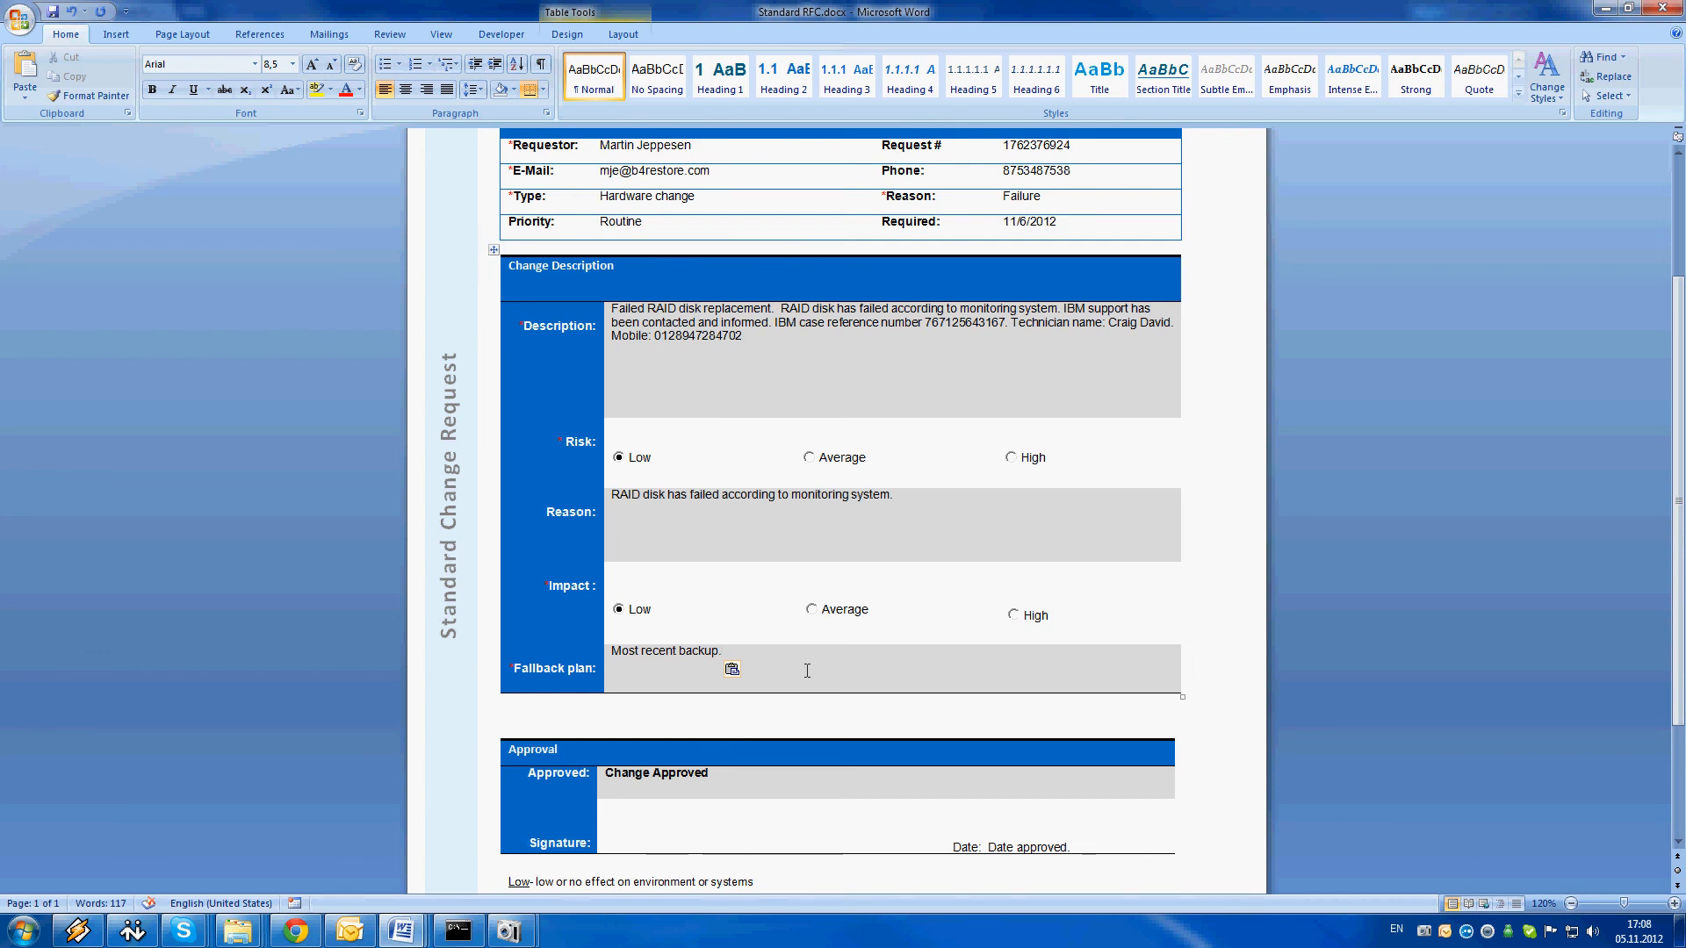
# Check the available approval statuses in the Approved field of the Approval section, keeping Change Approved
pyautogui.scroll(-3, 807, 671)
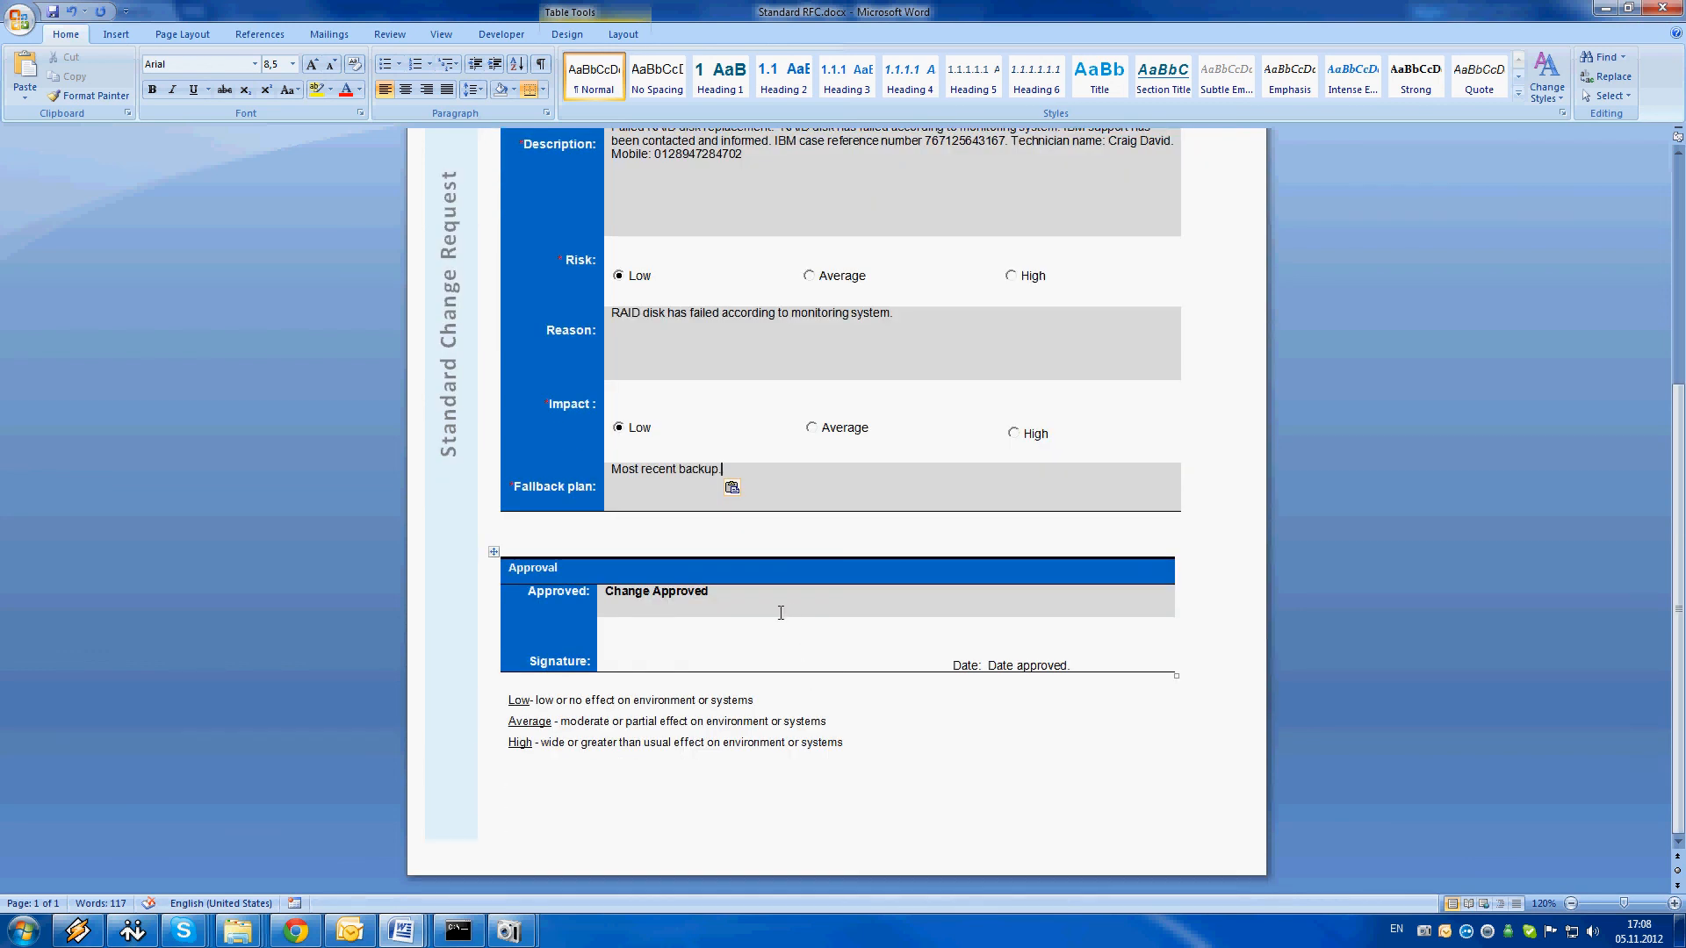
pyautogui.scroll(3, 789, 611)
pyautogui.scroll(-2, 789, 614)
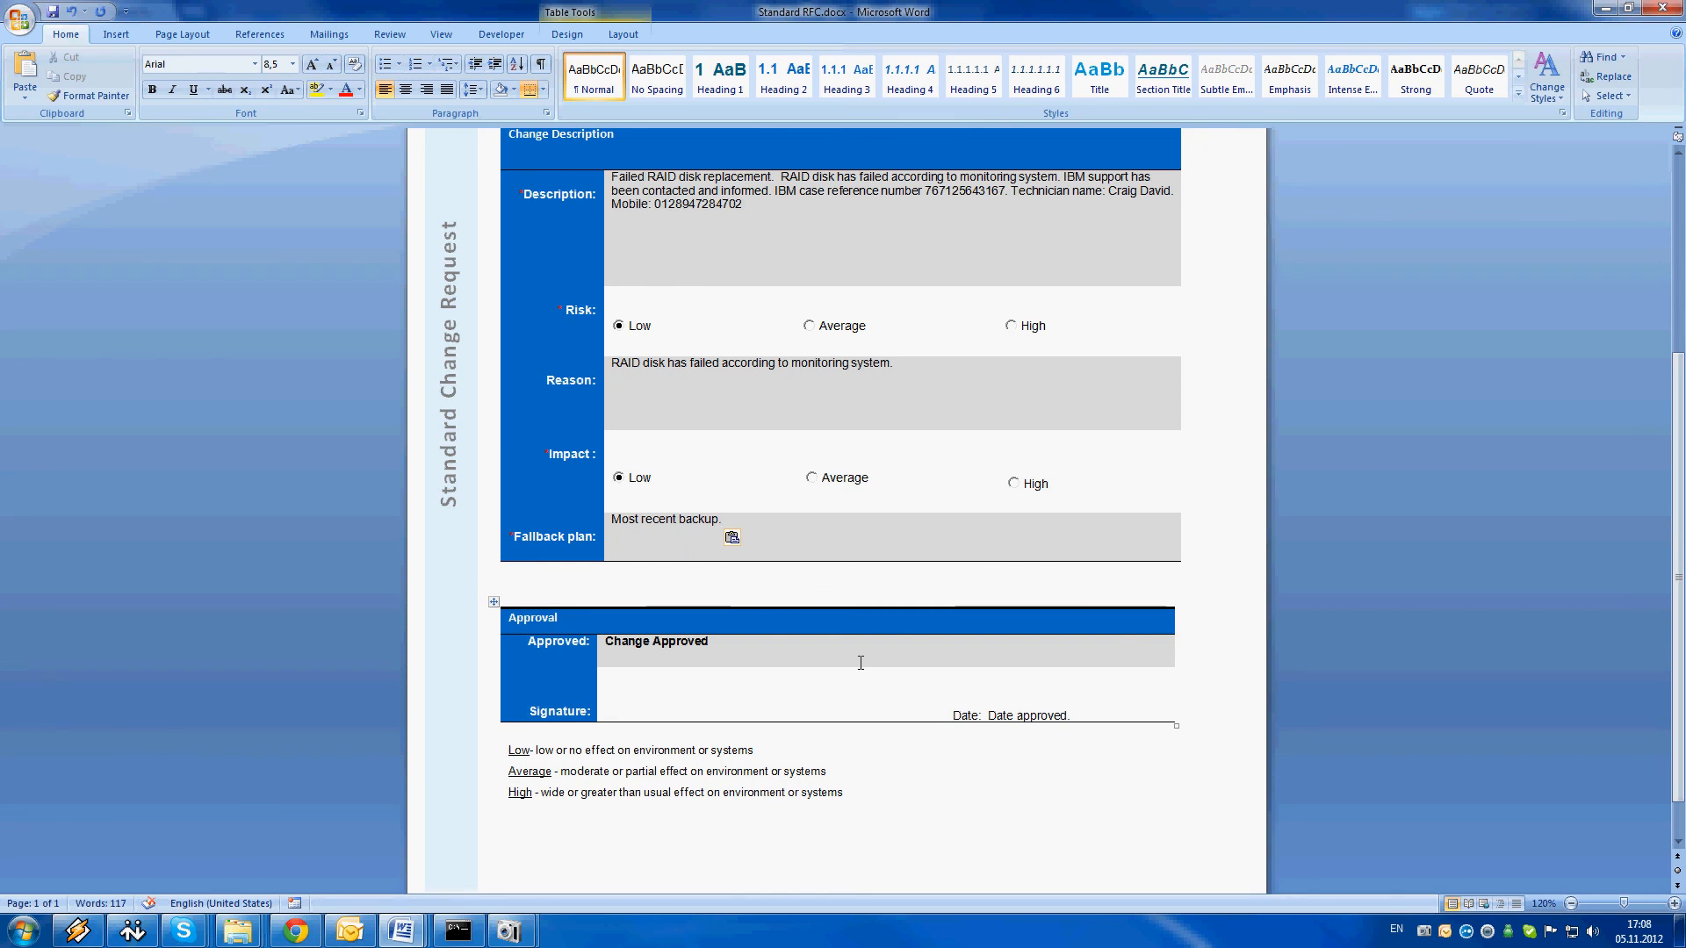
pyautogui.click(739, 650)
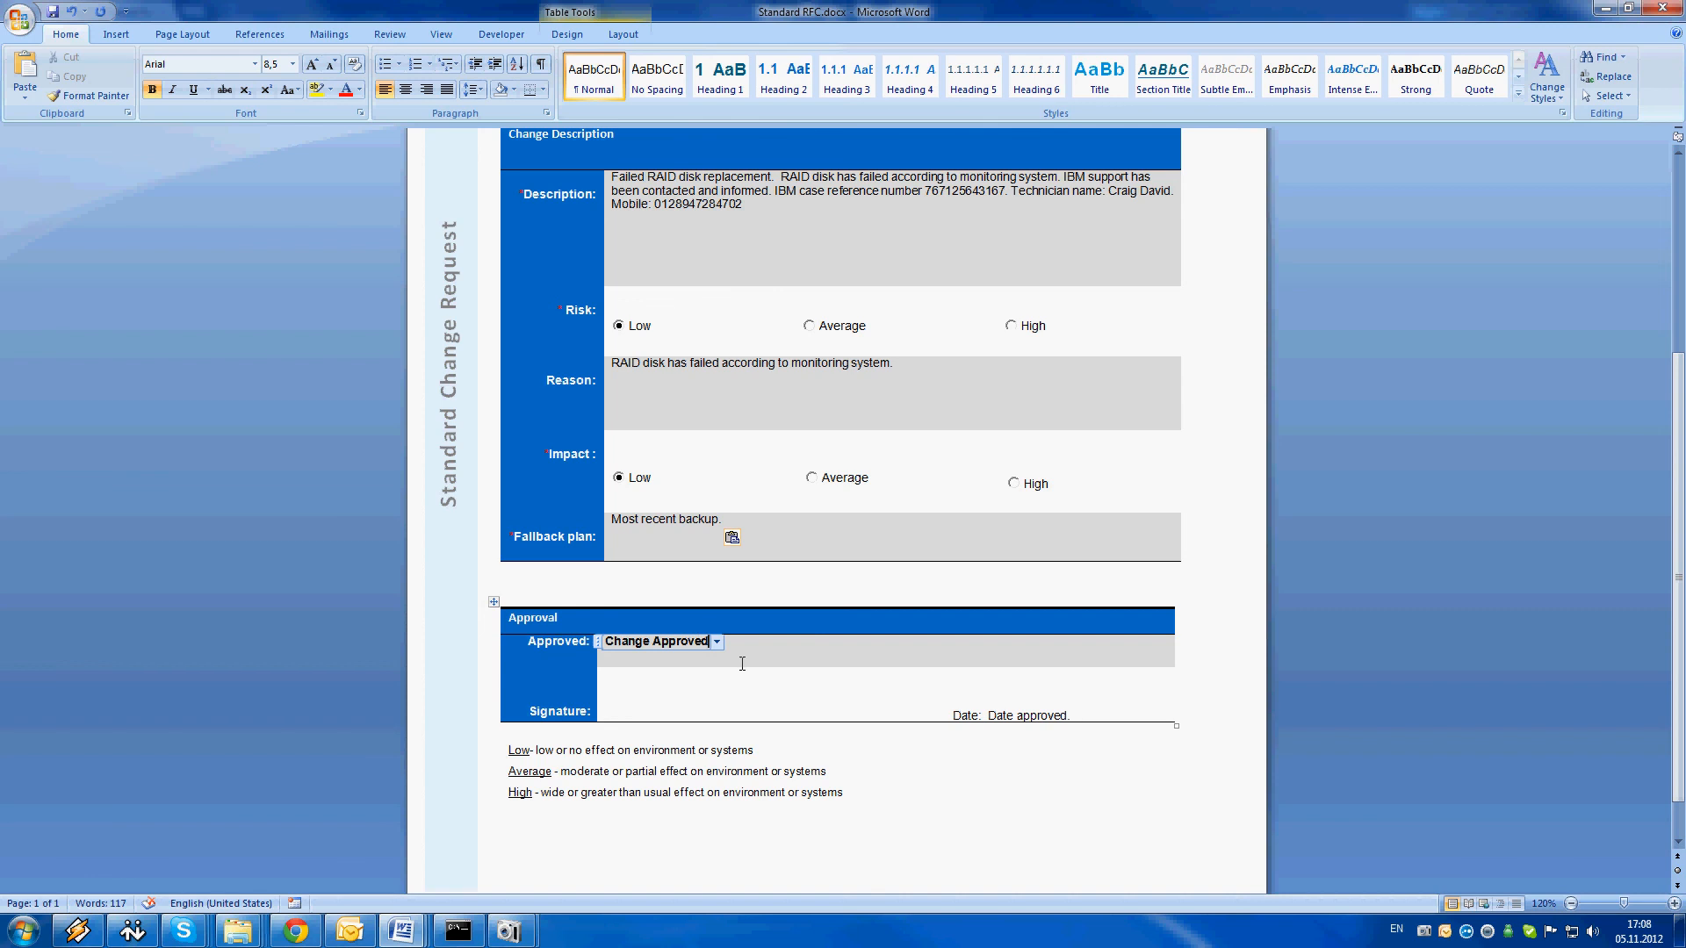
pyautogui.click(717, 642)
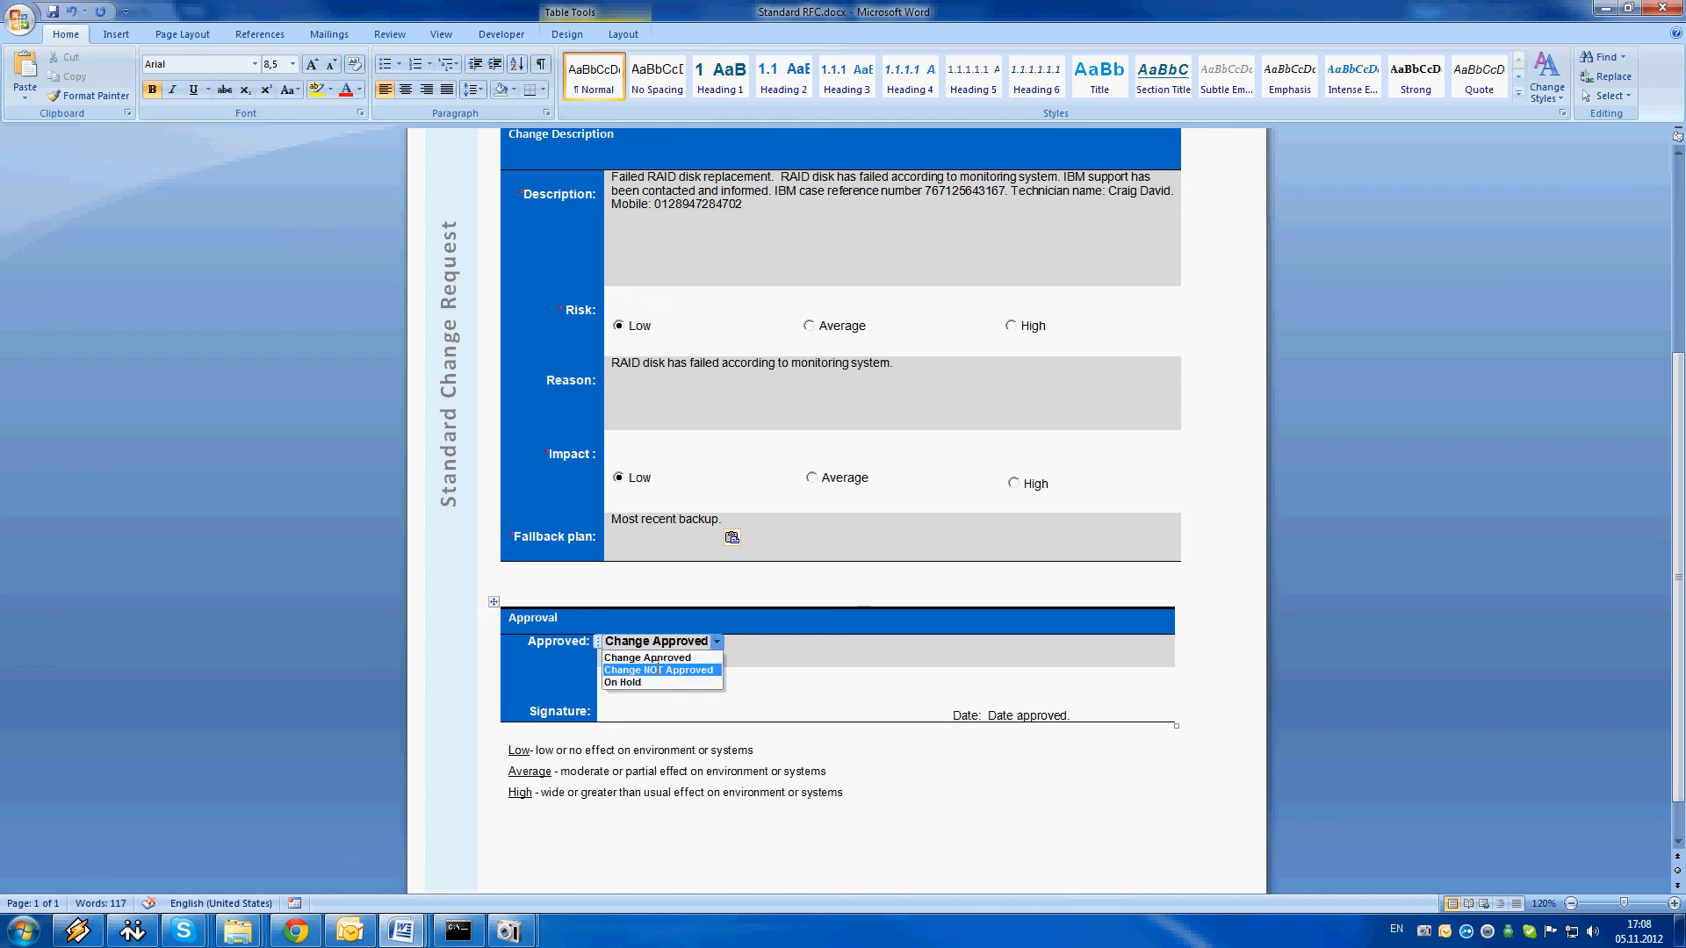
pyautogui.click(907, 693)
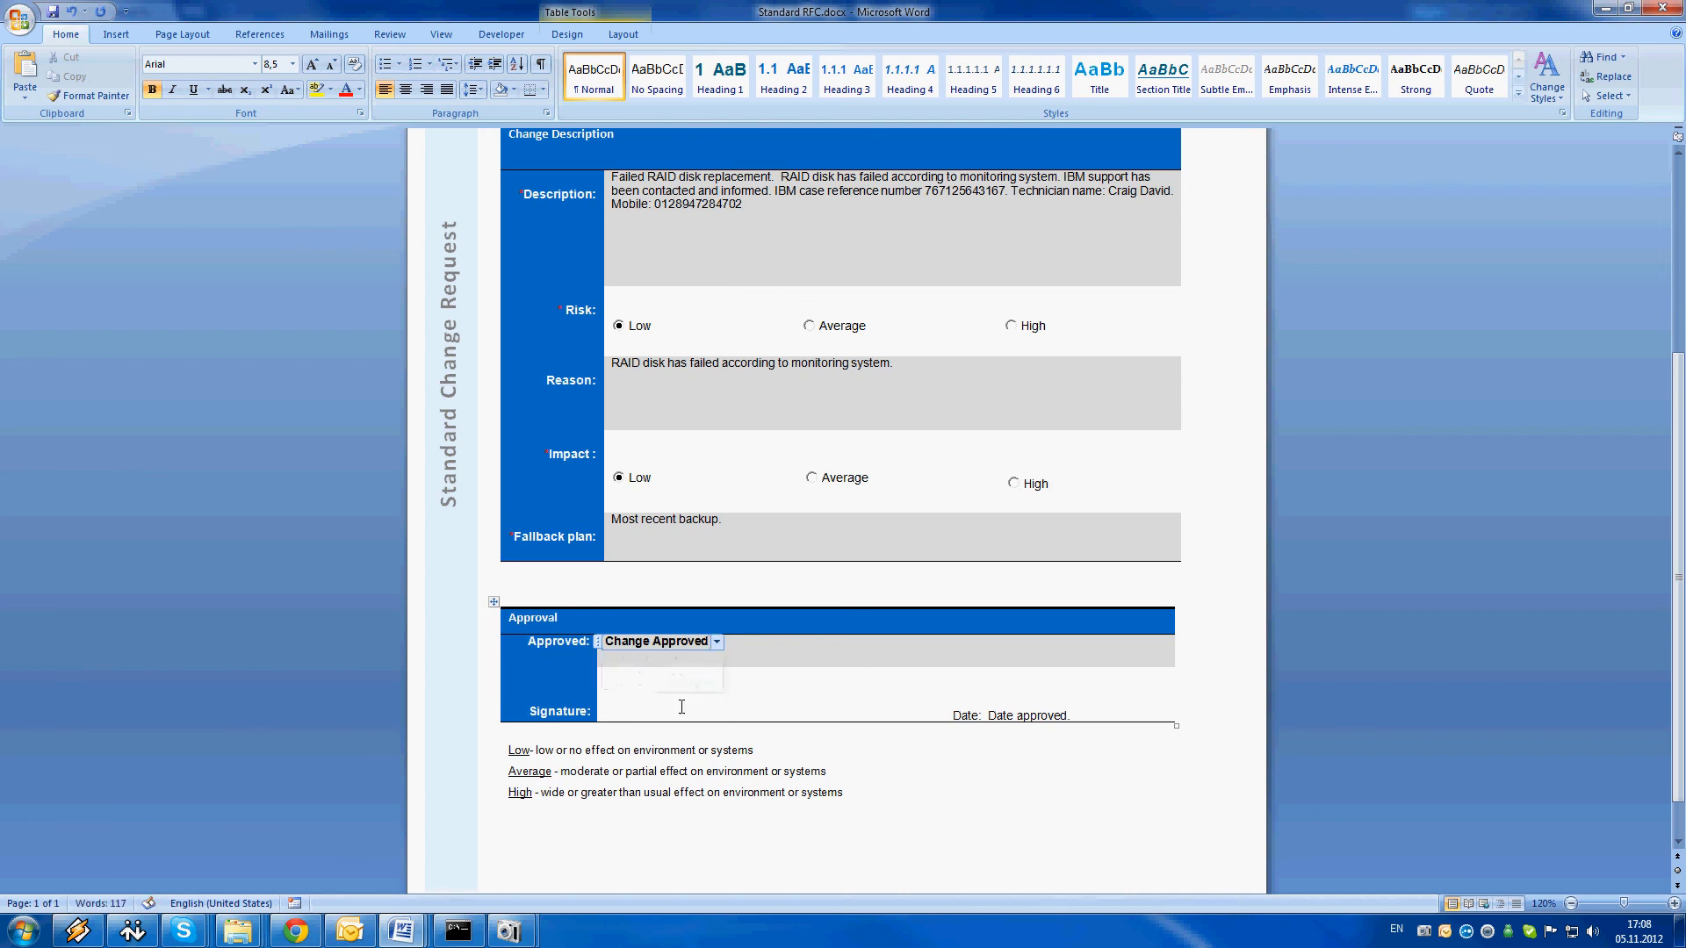
# Enter the approver's name in the Signature field of the Approval section
pyautogui.click(772, 658)
pyautogui.click(766, 670)
pyautogui.click(650, 681)
pyautogui.write('Jimmy')
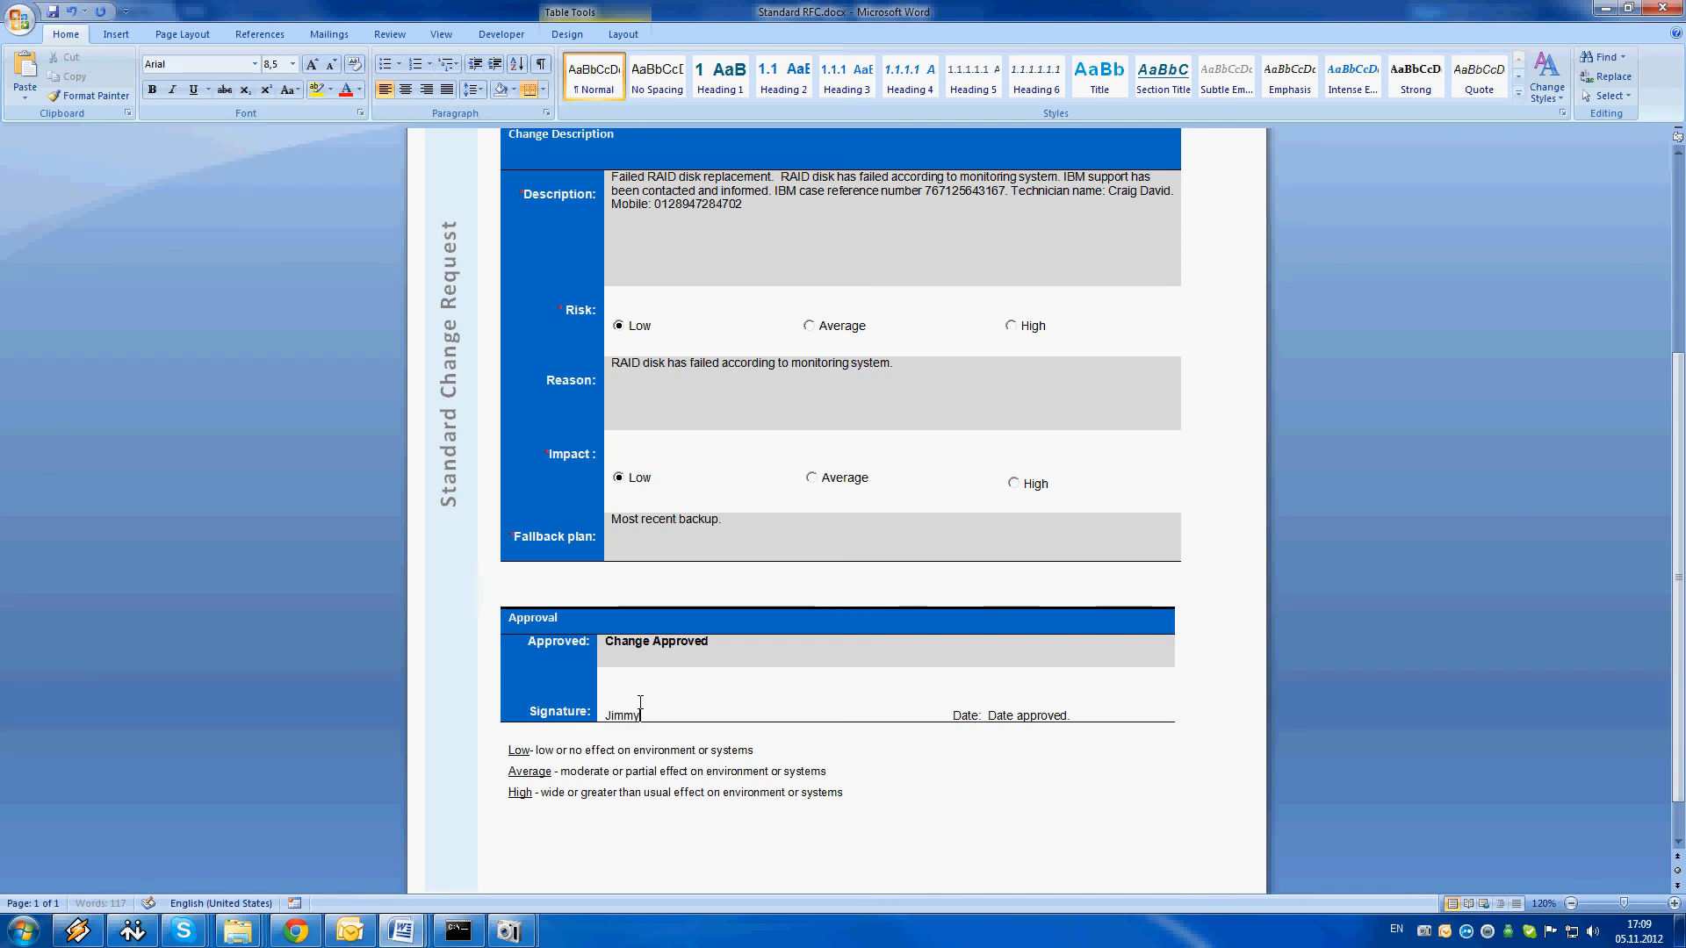
# Set the approval date beside the signature to 11/5/2012
pyautogui.click(1045, 716)
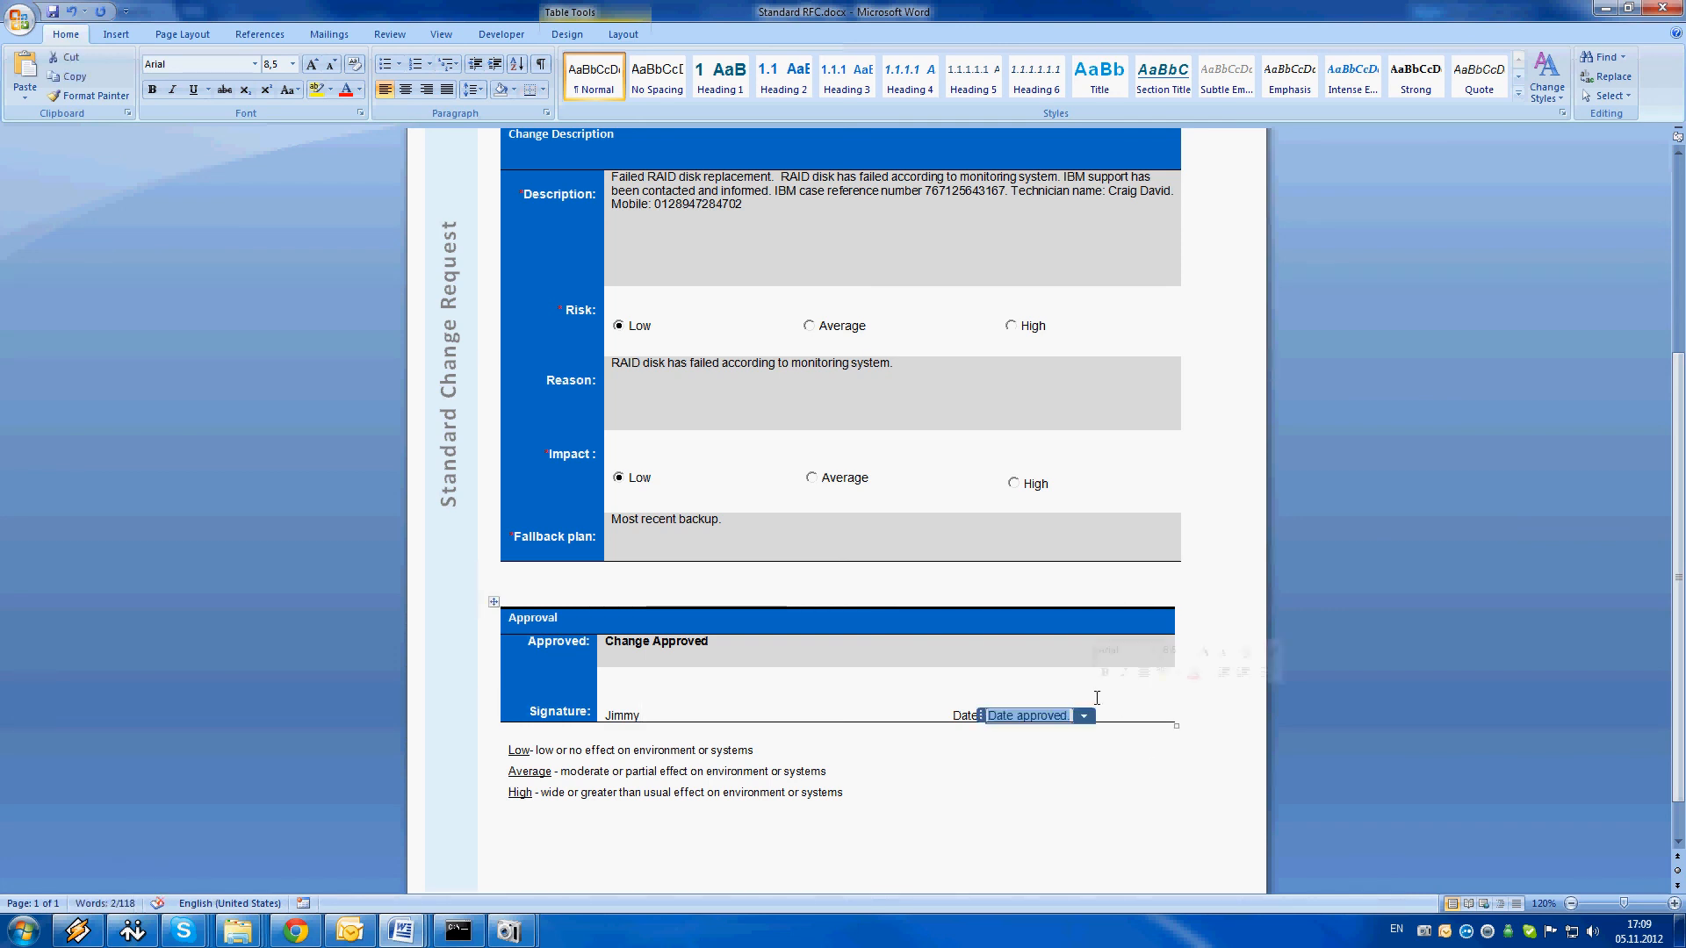
pyautogui.click(1083, 716)
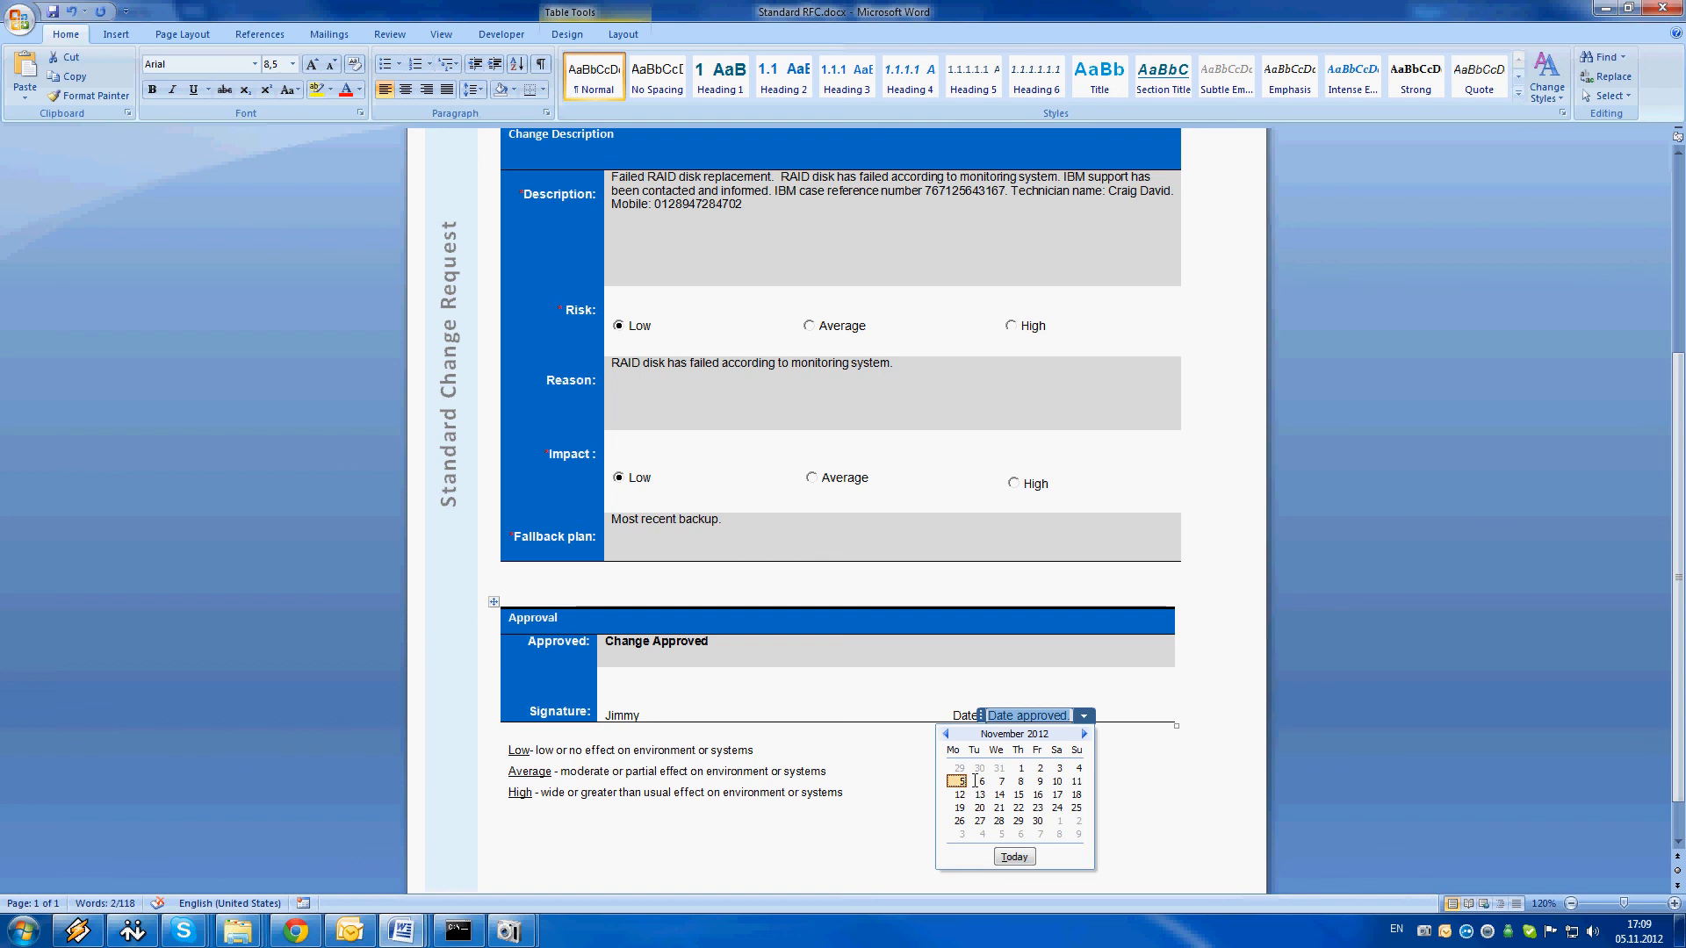
pyautogui.click(957, 781)
pyautogui.click(1036, 790)
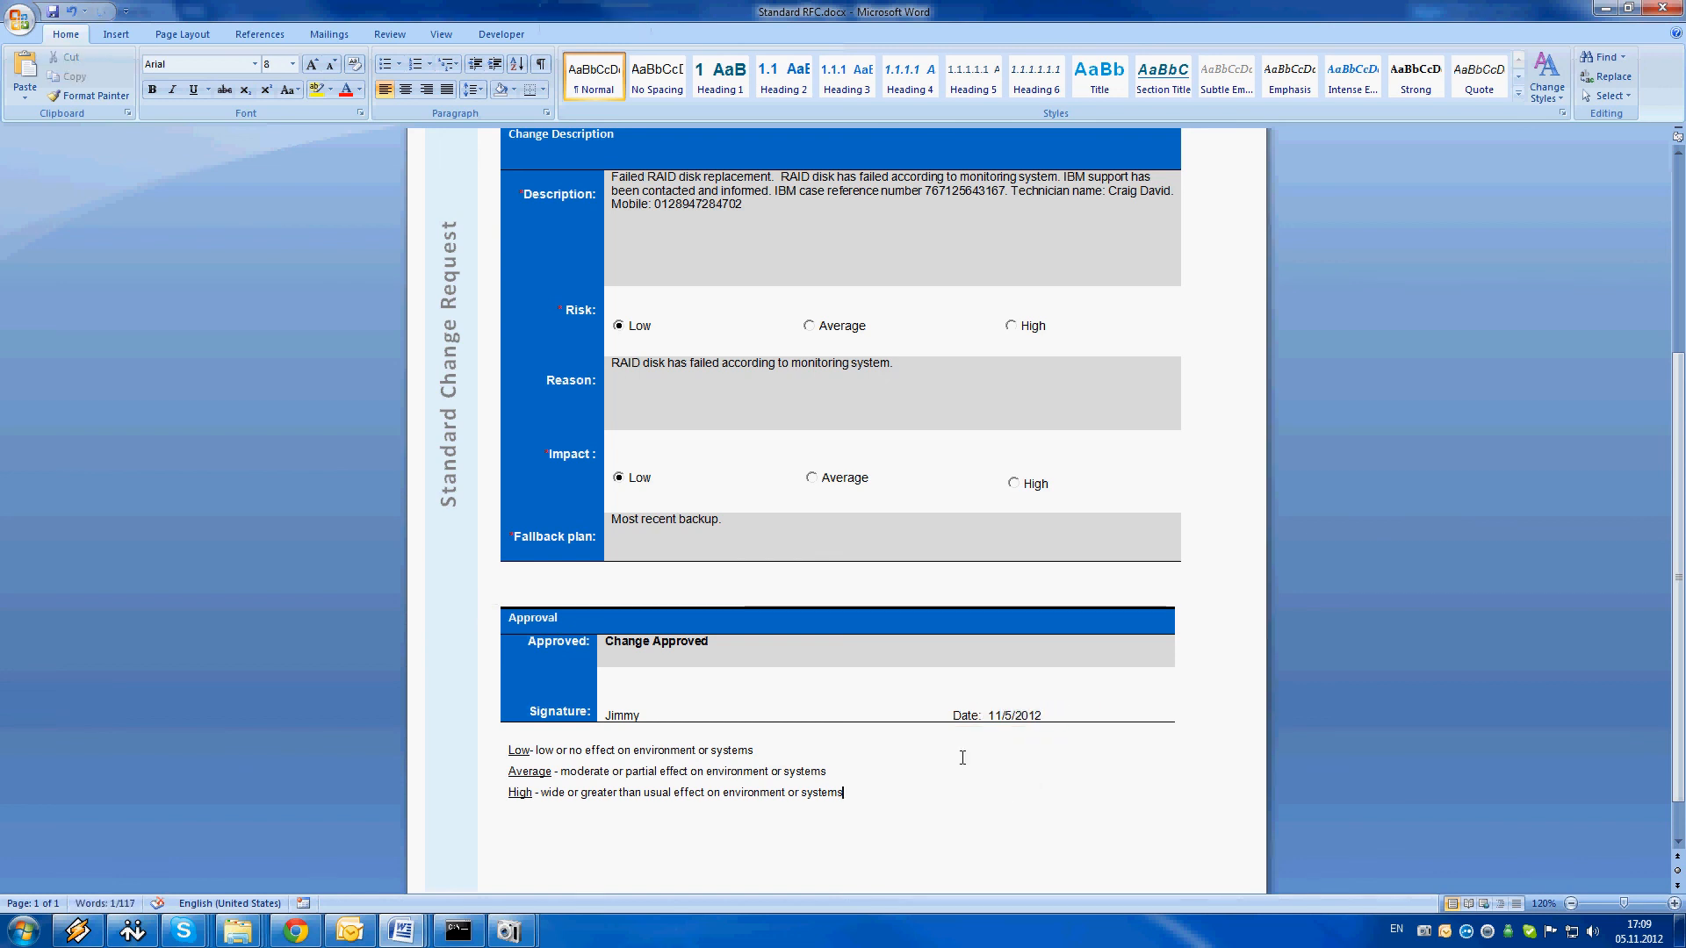
# Review the completed change request from the requestor details down to the Low, Average and High definitions beneath the approval table
pyautogui.scroll(-1, 962, 757)
pyautogui.scroll(8, 553, 738)
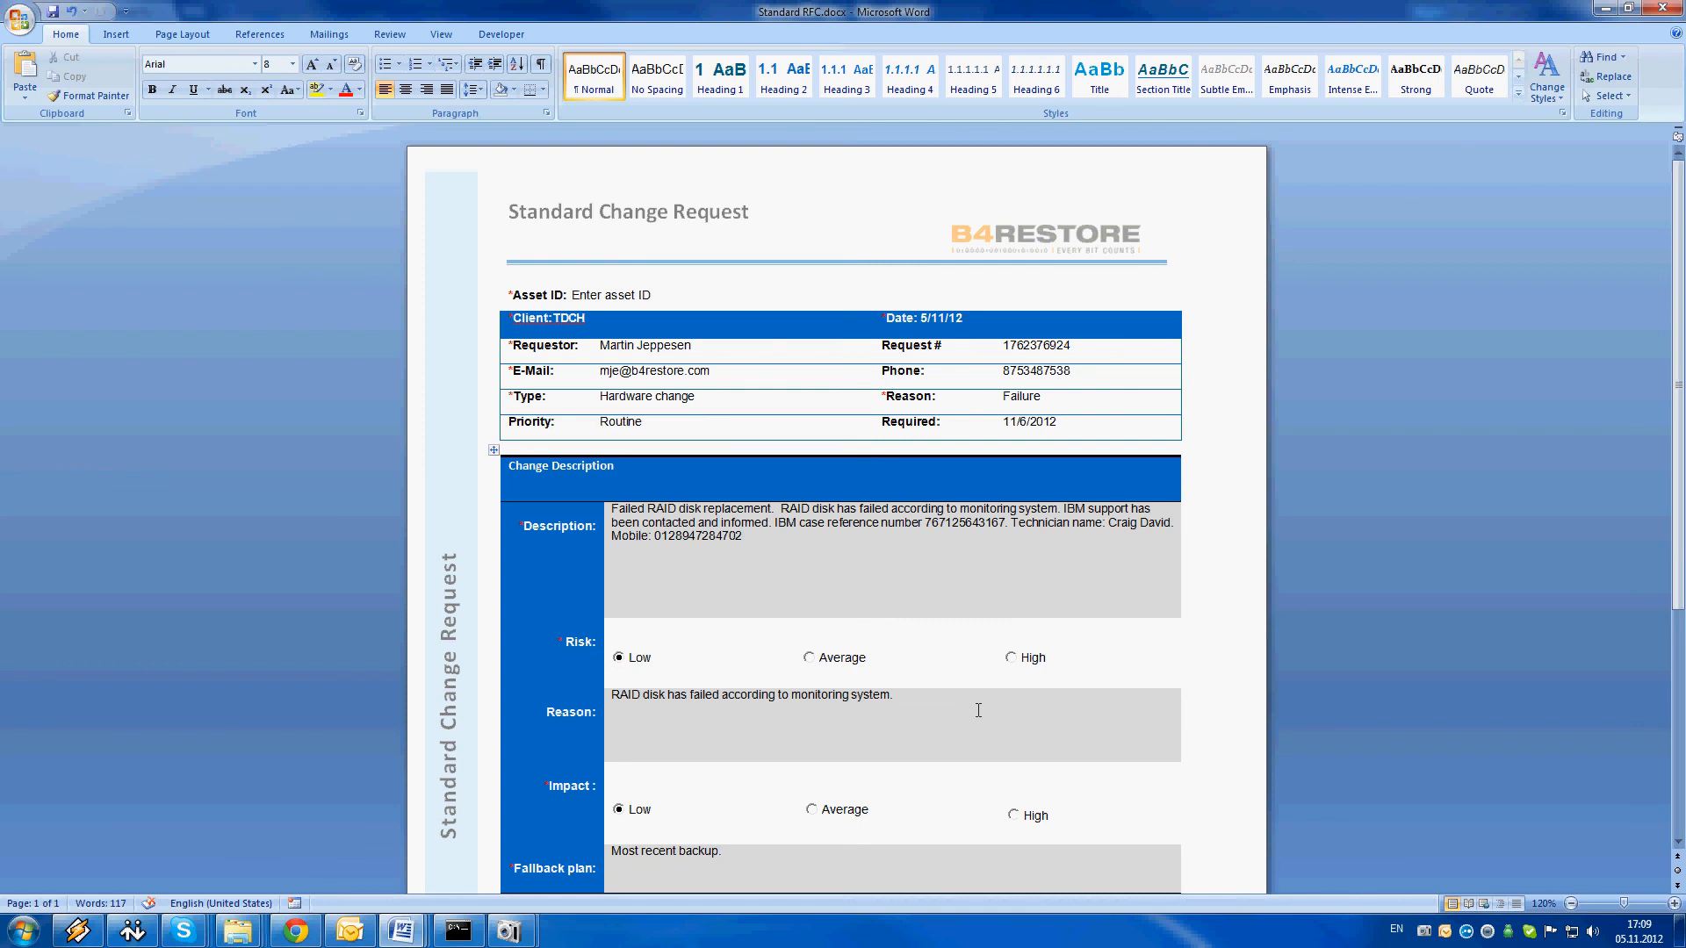
pyautogui.scroll(-8, 1203, 403)
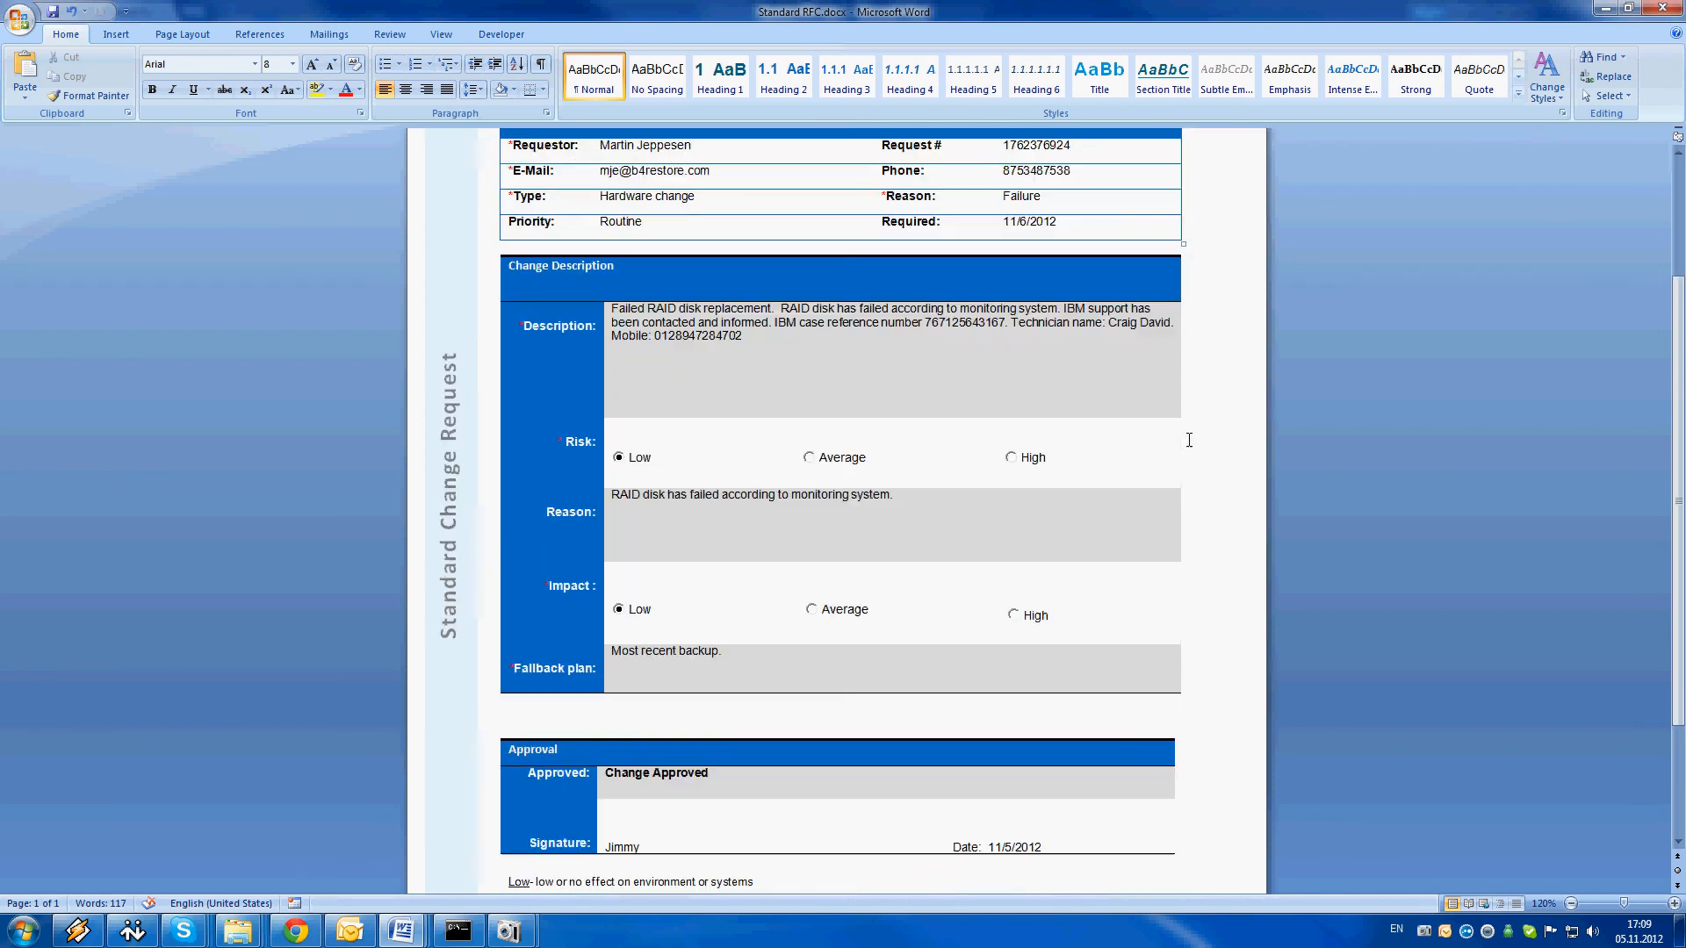
pyautogui.moveTo(505, 700); pyautogui.dragTo(871, 745)
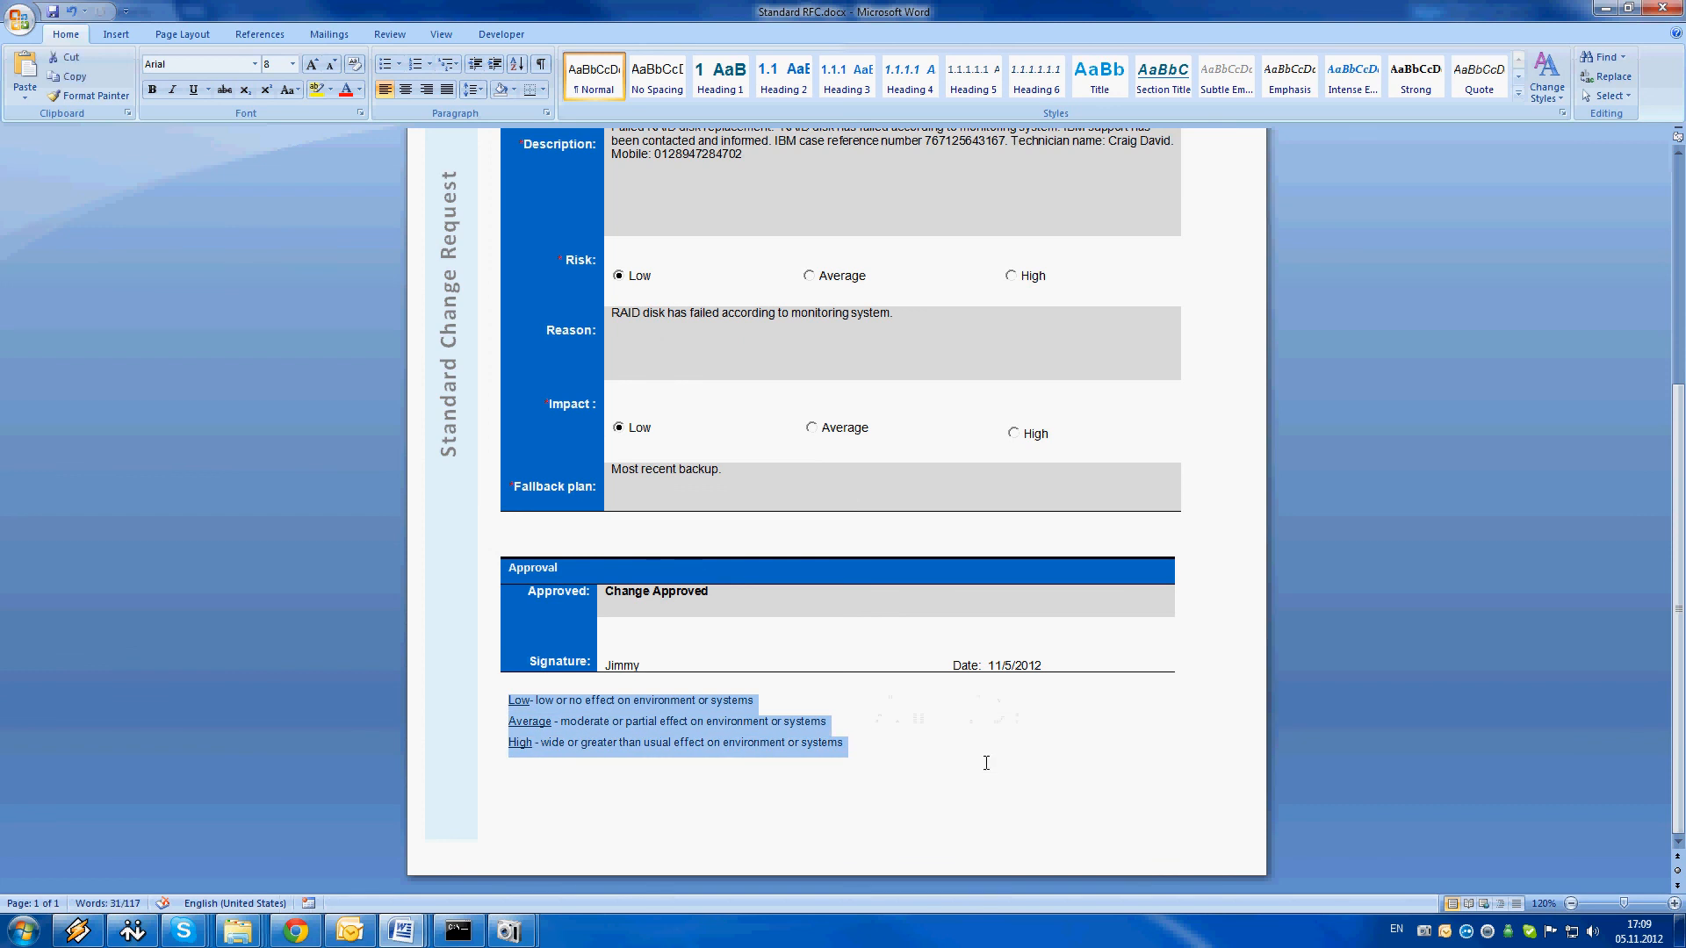
pyautogui.click(959, 758)
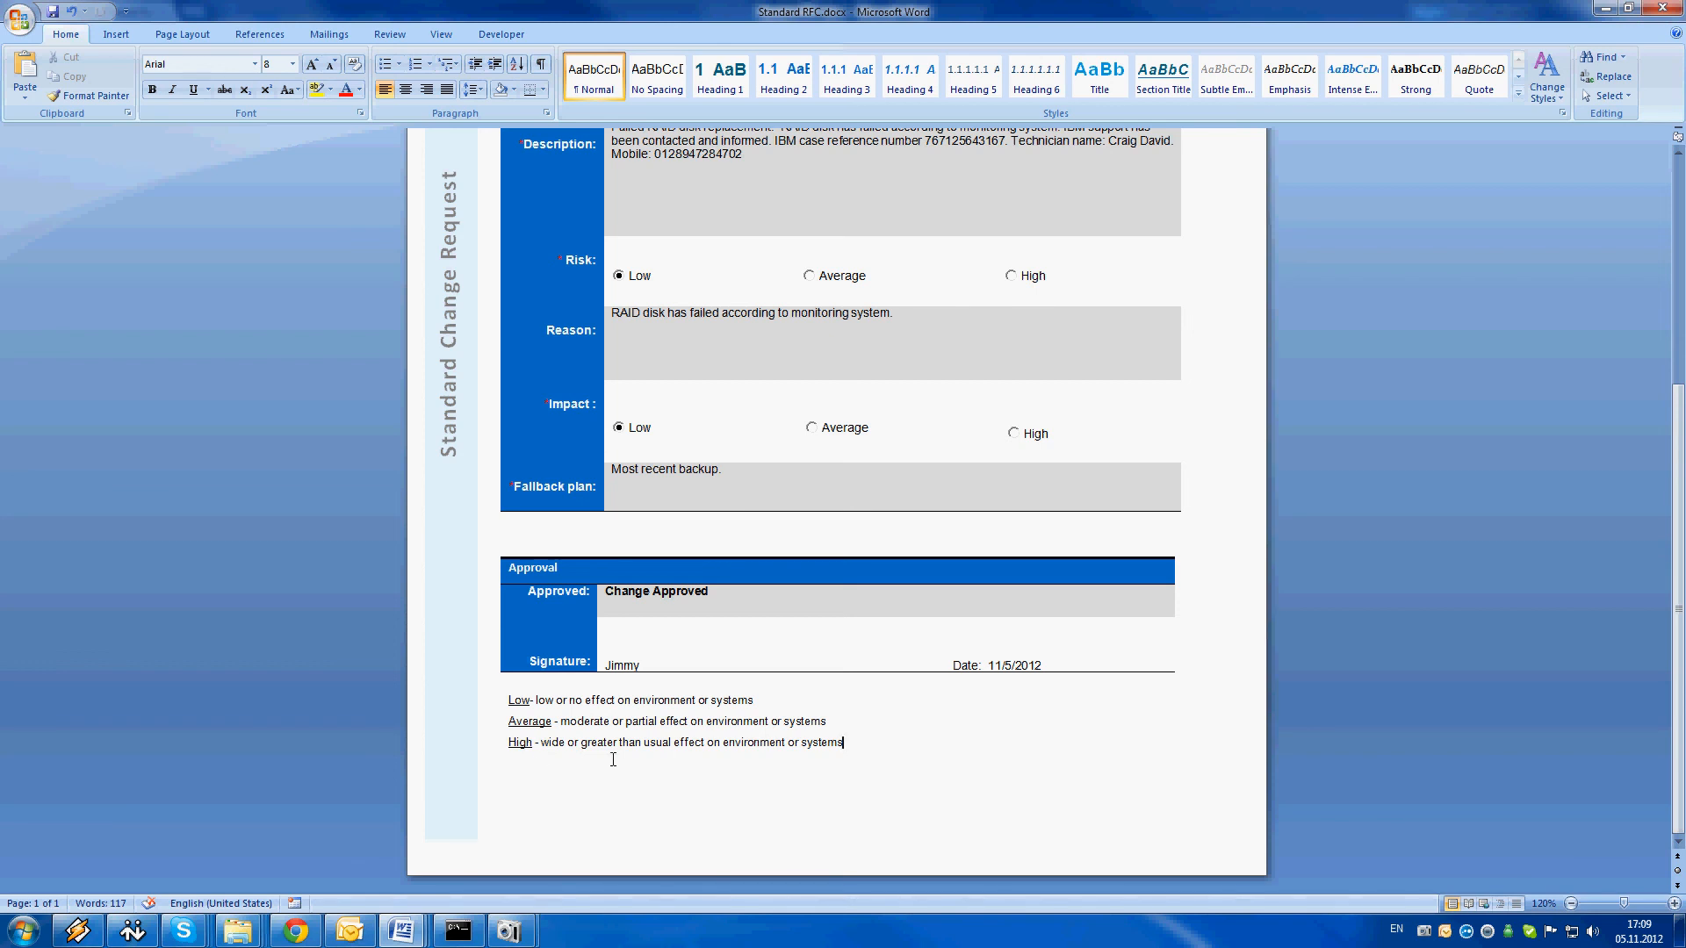
pyautogui.scroll(10, 612, 760)
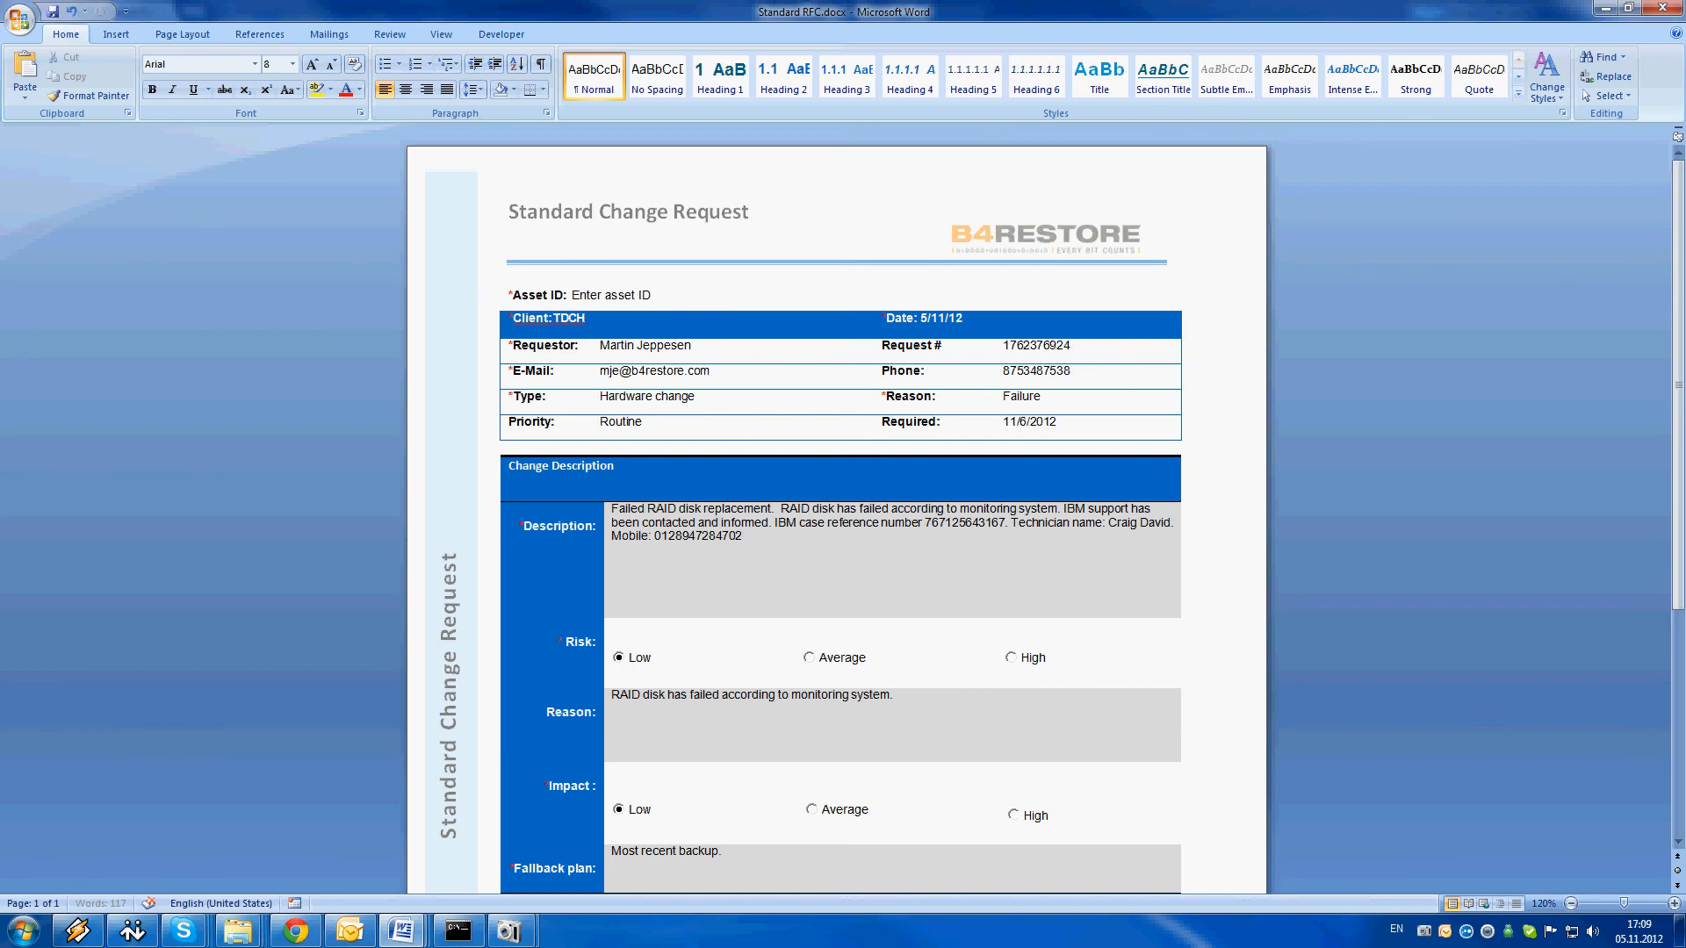
pyautogui.moveTo(509, 930)
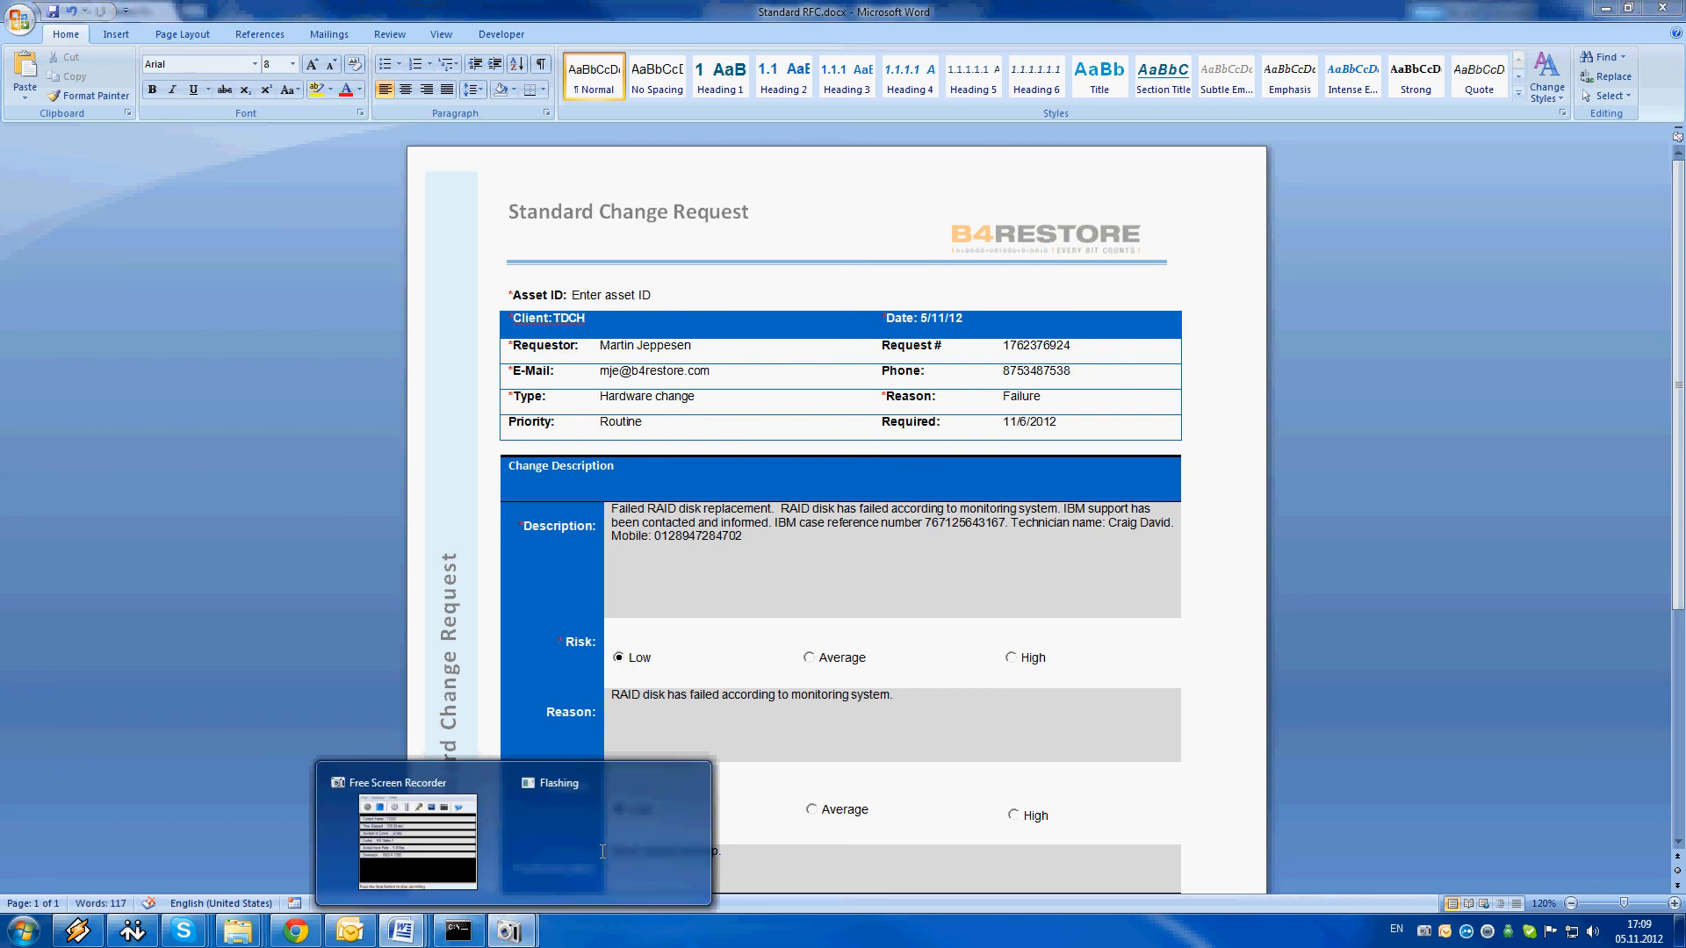